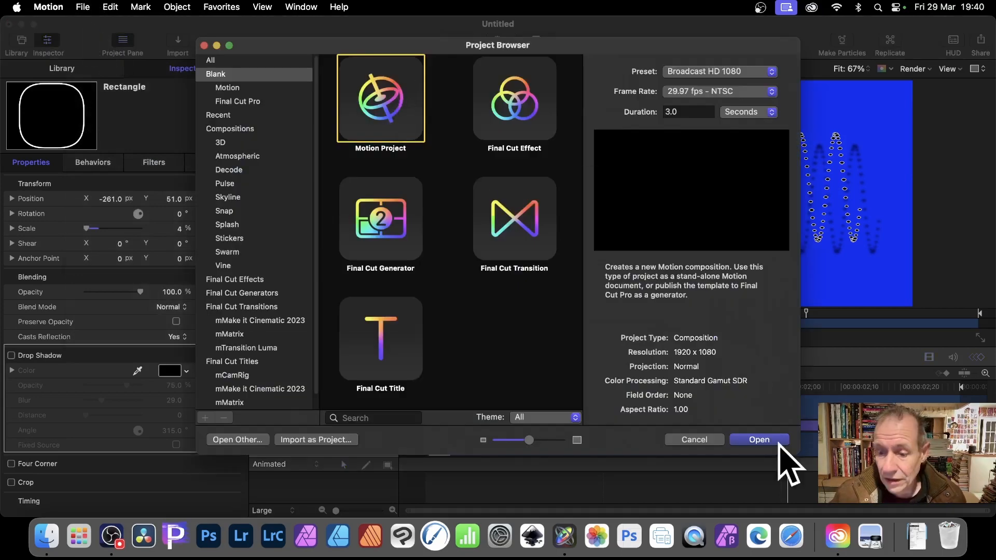
Step: Create a blank Broadcast HD 1080 Motion project and search the library's Content category for "square"
click(776, 441)
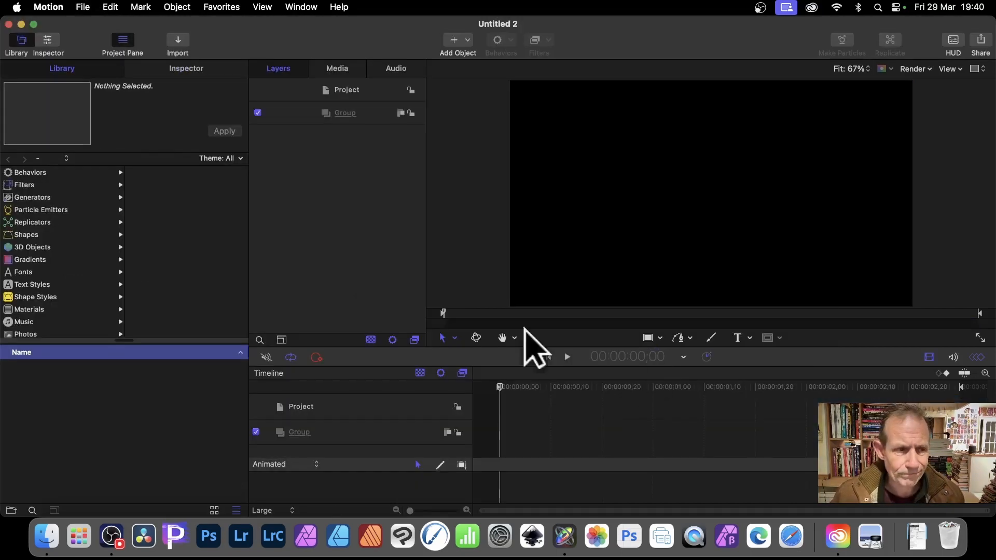
scroll(56, 284, down, 3)
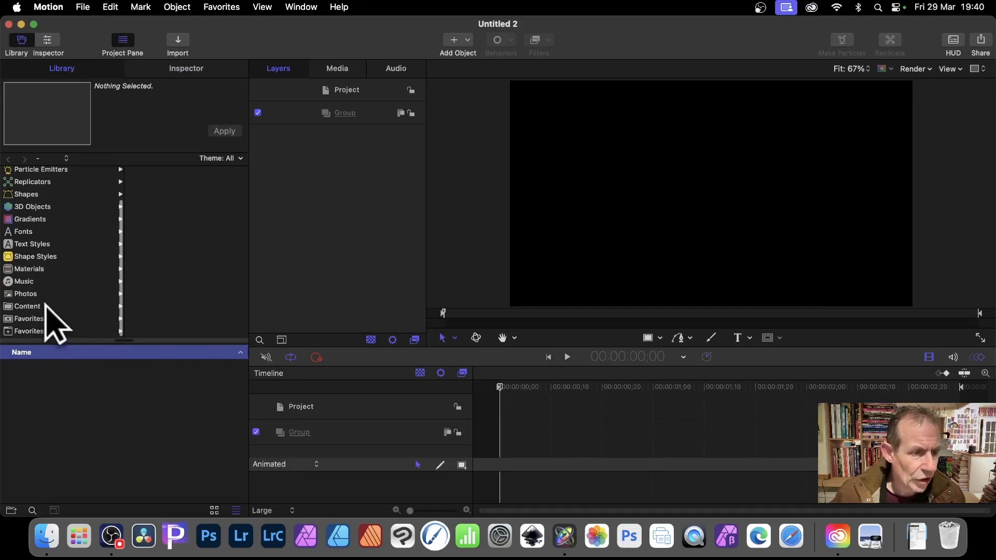
click(40, 306)
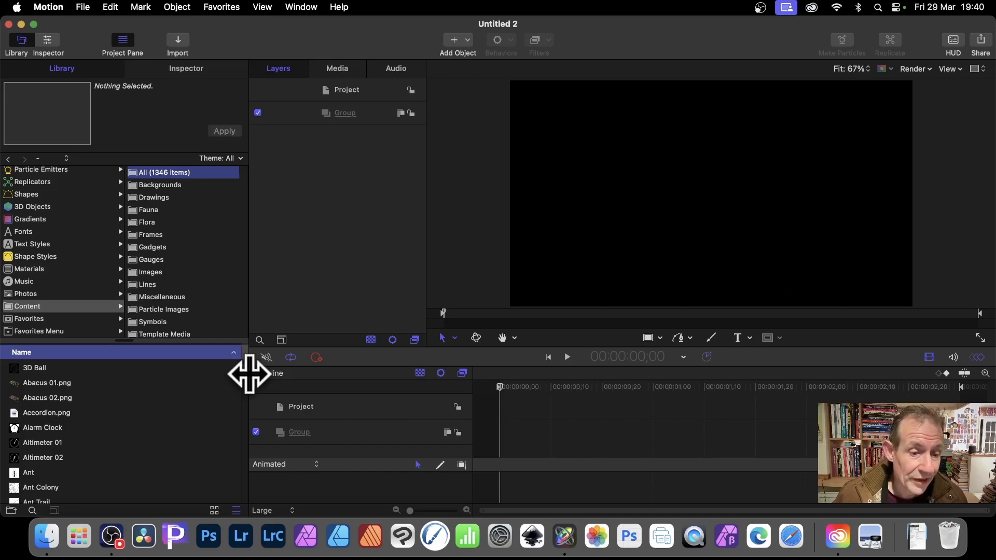
scroll(249, 378, down, 20)
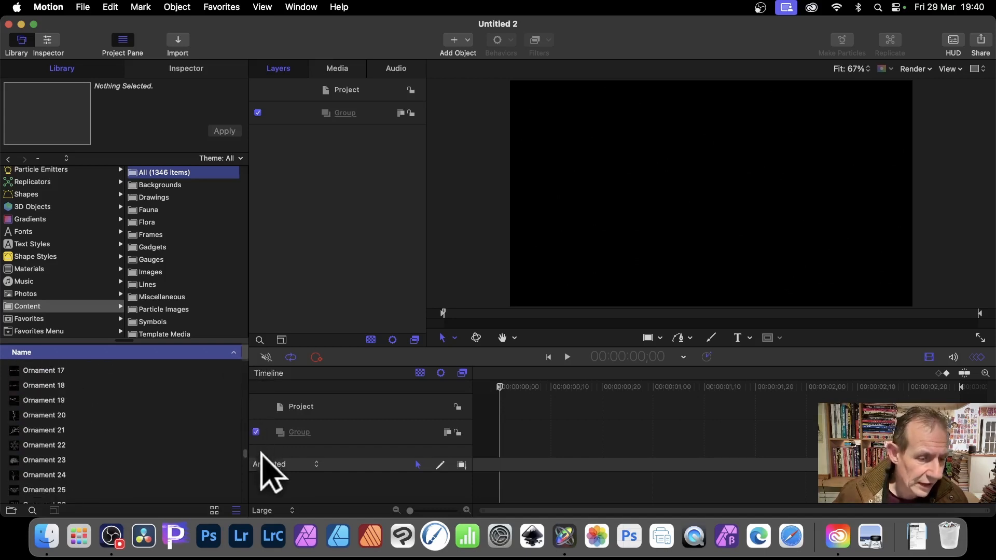
click(32, 510)
text(s)
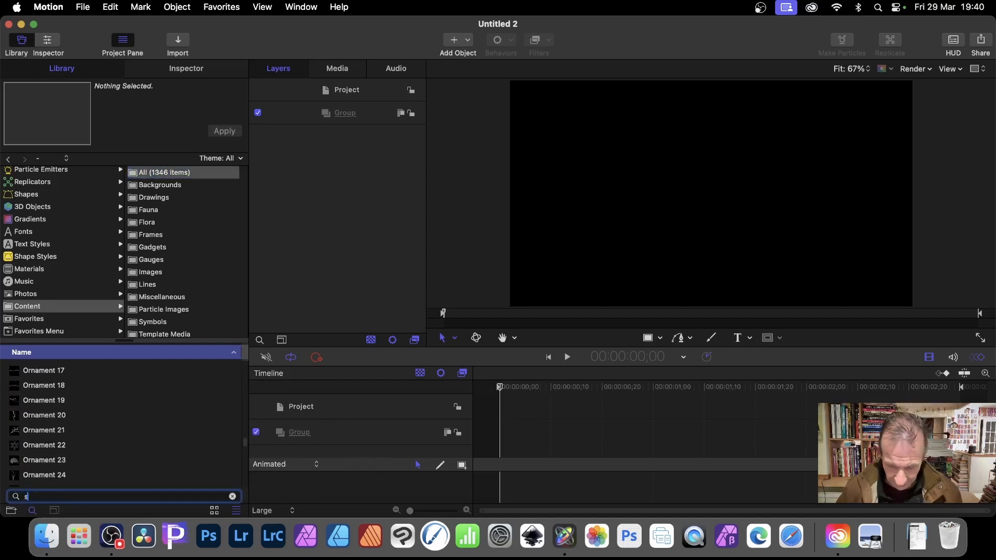
text(quaew)
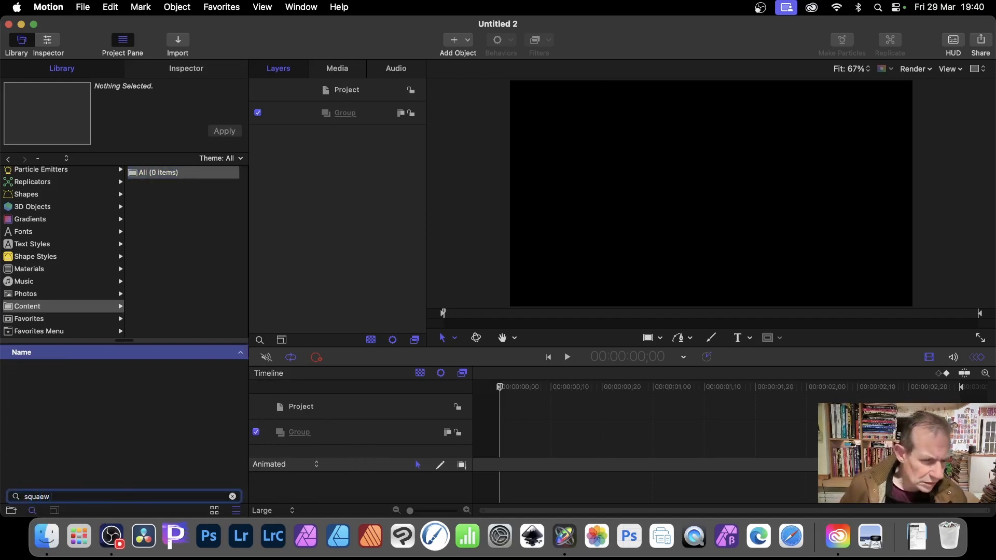
key(BackSpace)
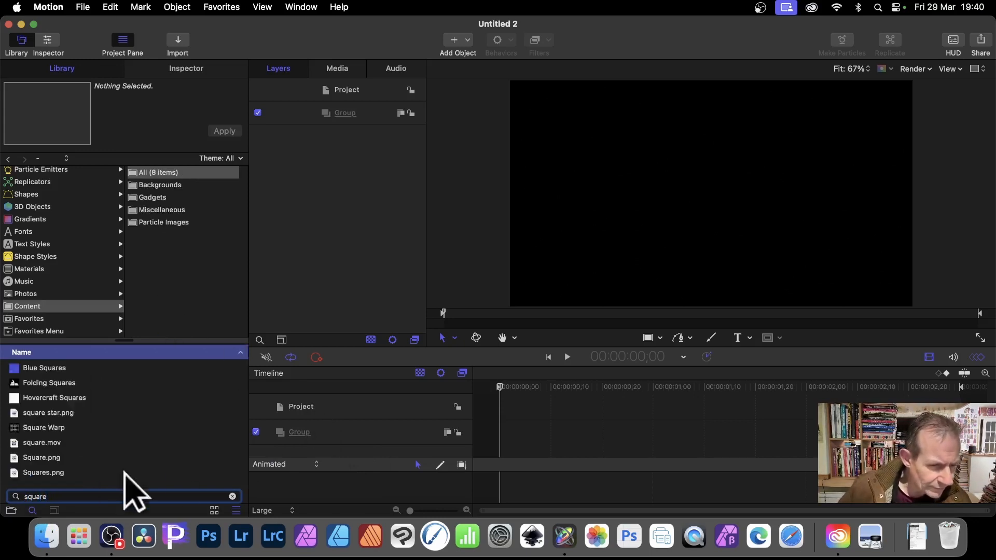
Step: Add the Square Warp content to the project and enlarge it until it nearly fills the canvas
click(60, 429)
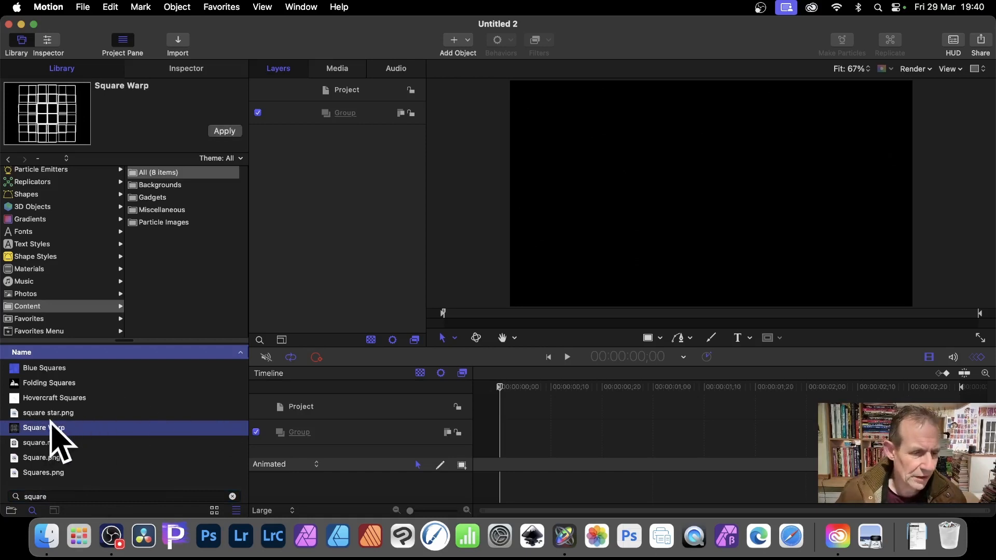
drag(47, 428, 511, 449)
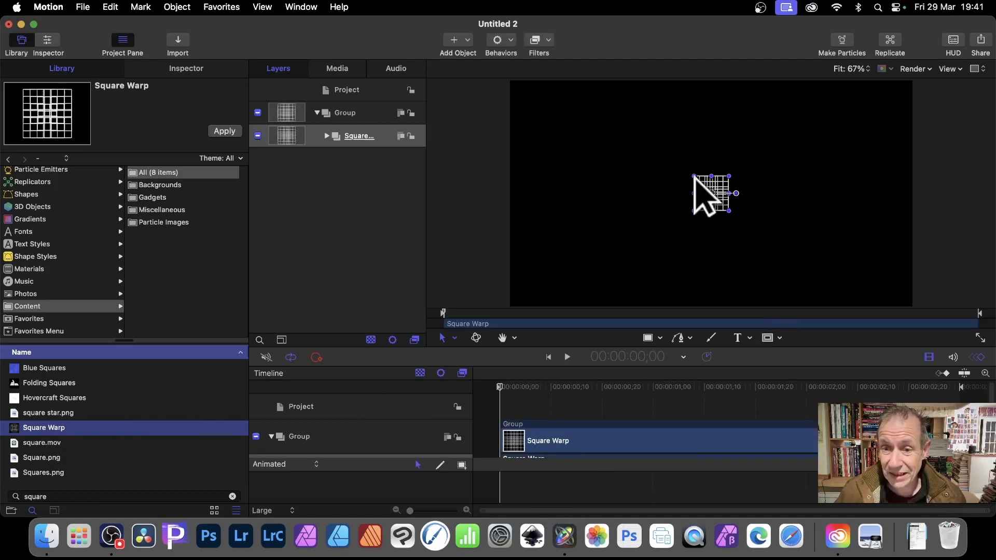
drag(694, 177, 531, 91)
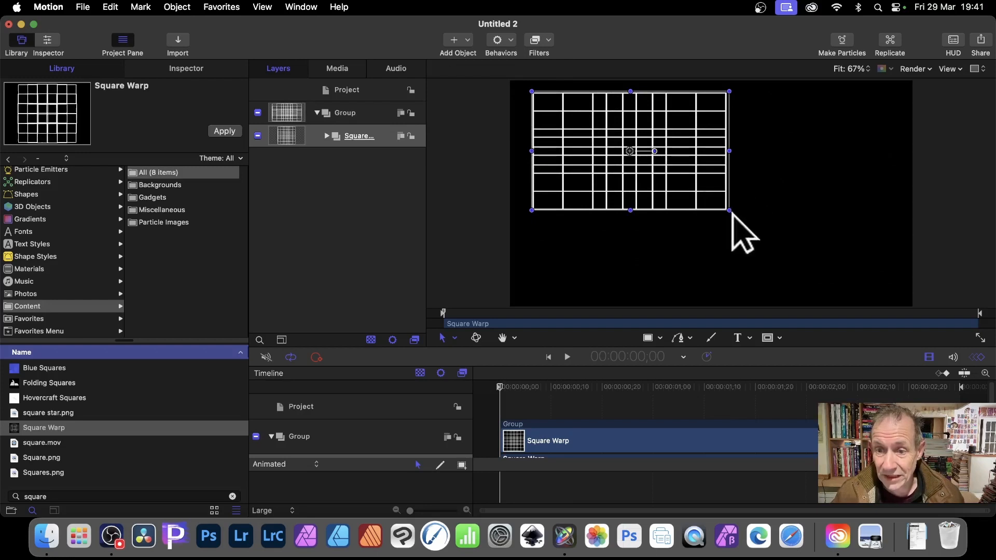
drag(729, 210, 875, 290)
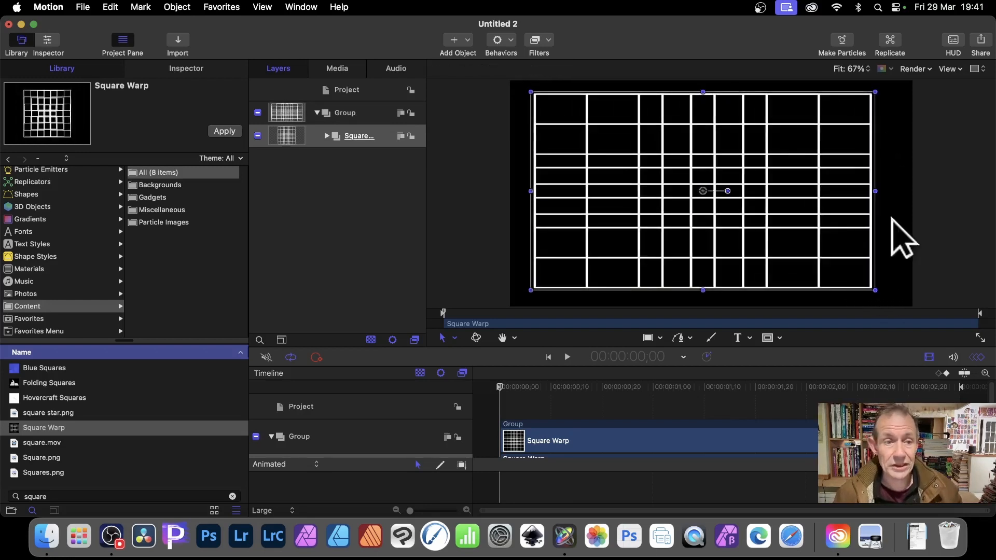
Step: Expand the Square Warp group with its replicator and set the hidden source rectangle's roundness to 46
click(326, 136)
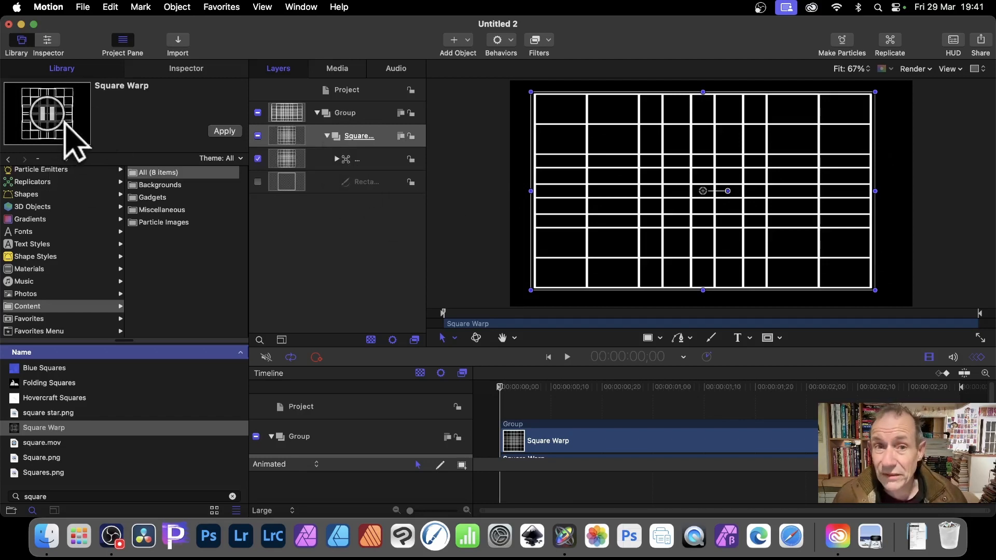
click(337, 159)
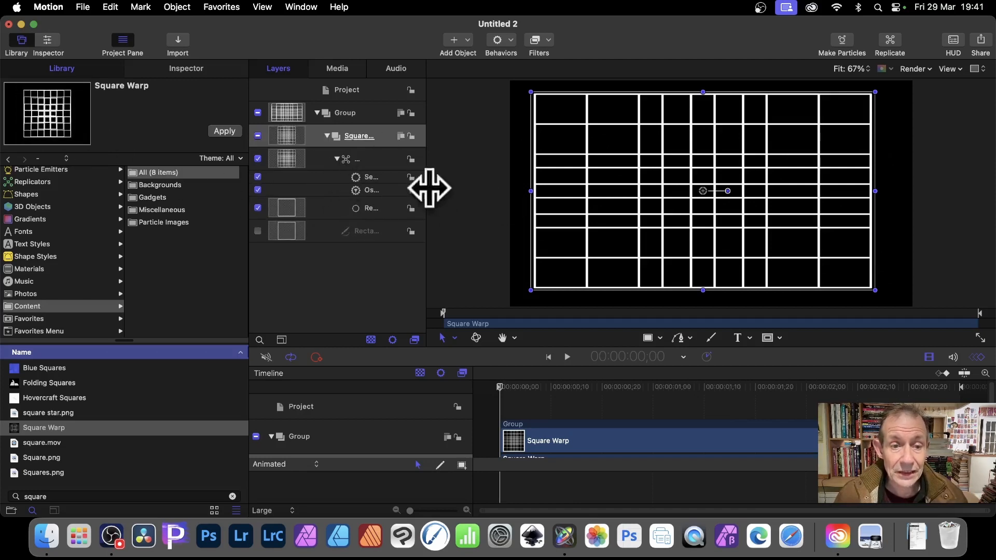
drag(428, 185, 477, 185)
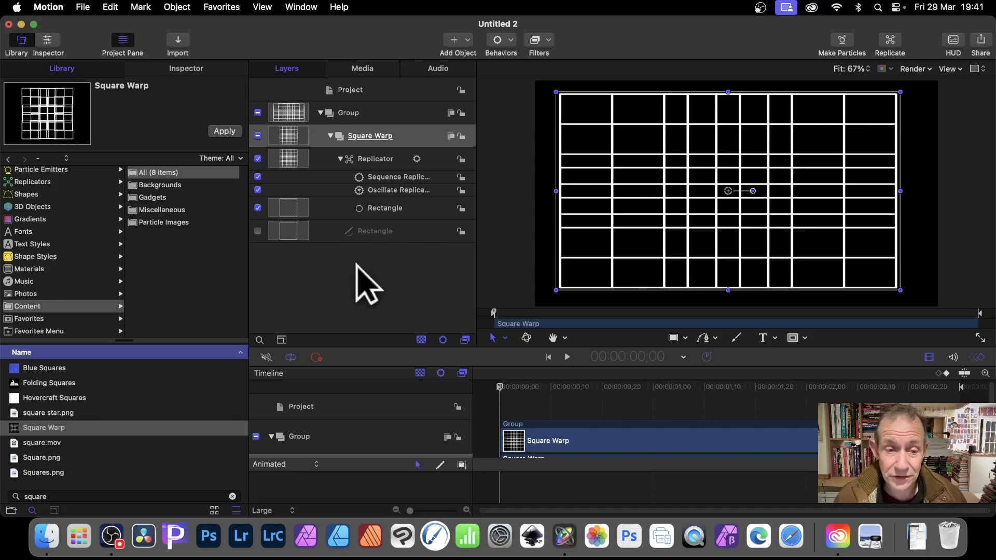
click(393, 231)
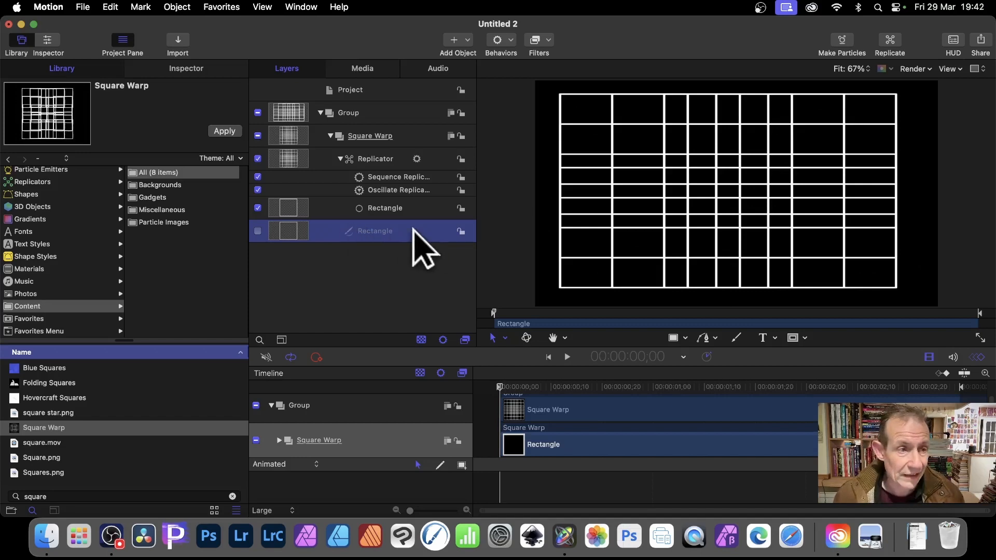
click(197, 68)
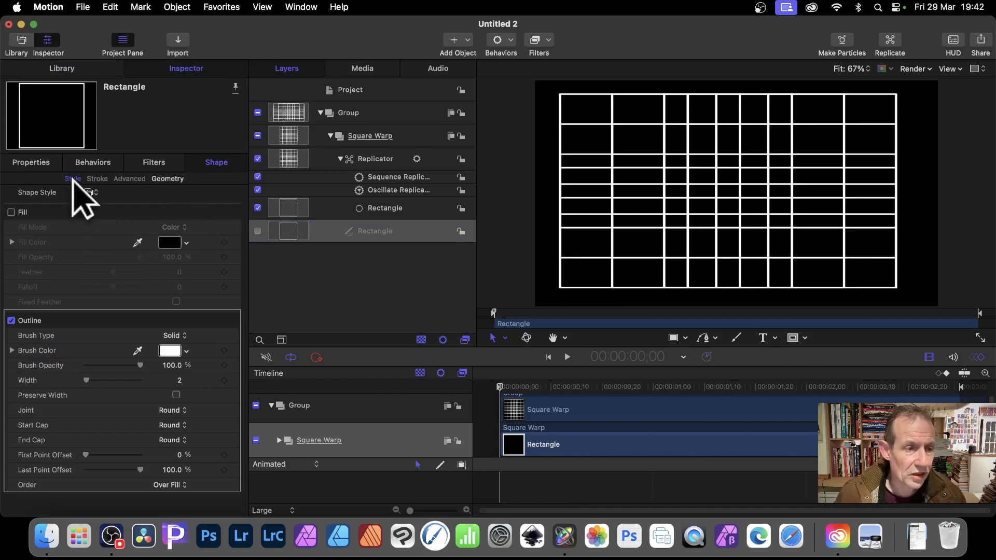
click(54, 163)
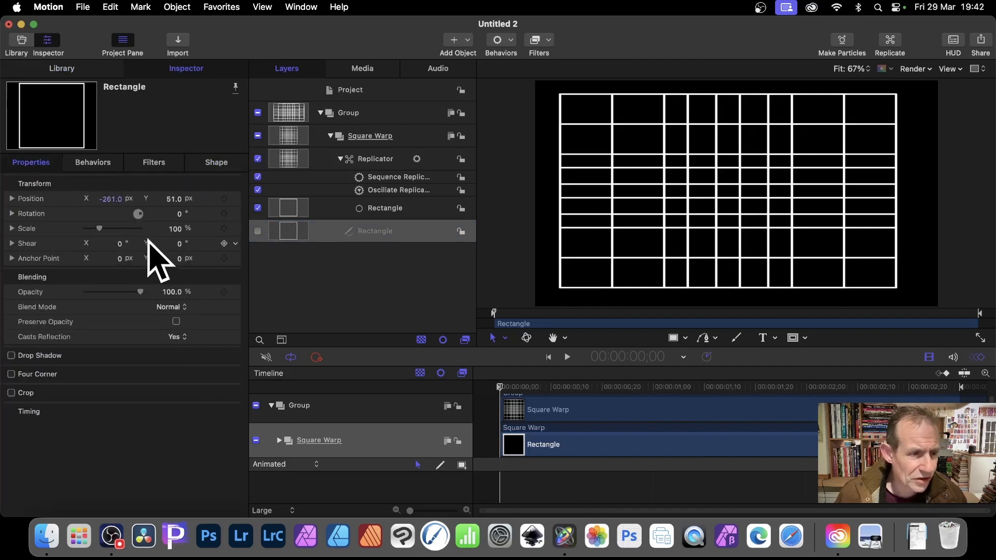
click(223, 162)
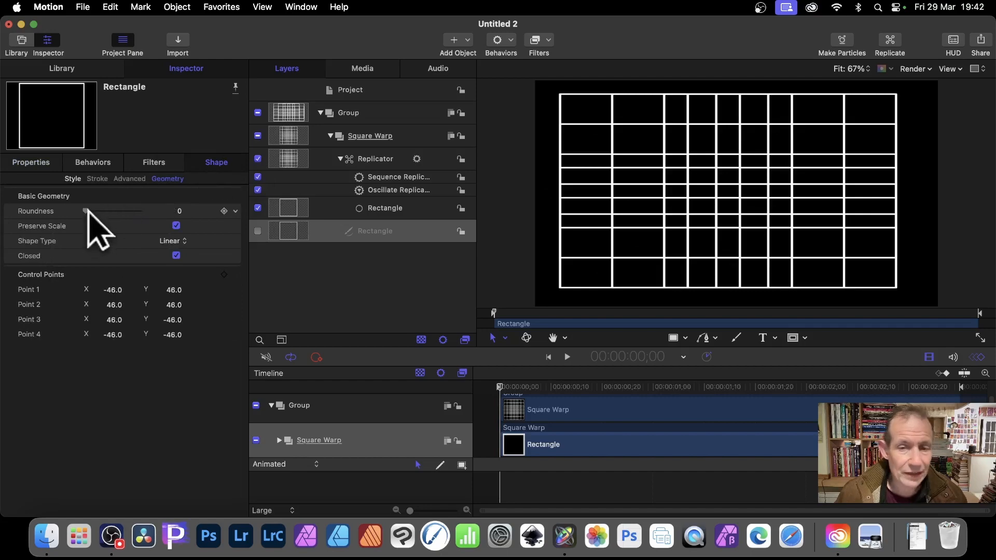
drag(87, 210, 130, 215)
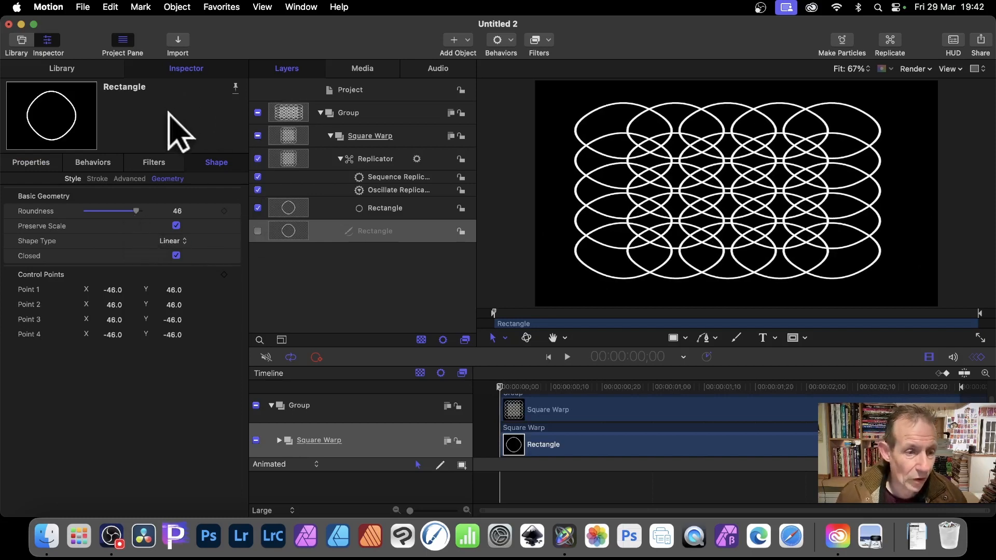
Step: Try the Bezier shape type on the source rectangle and return it to Linear
click(182, 240)
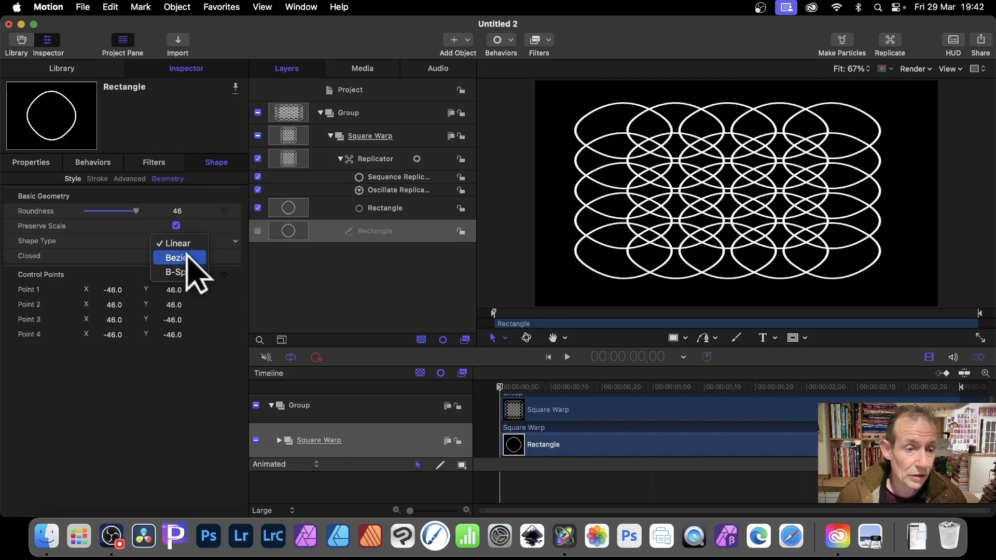
click(185, 257)
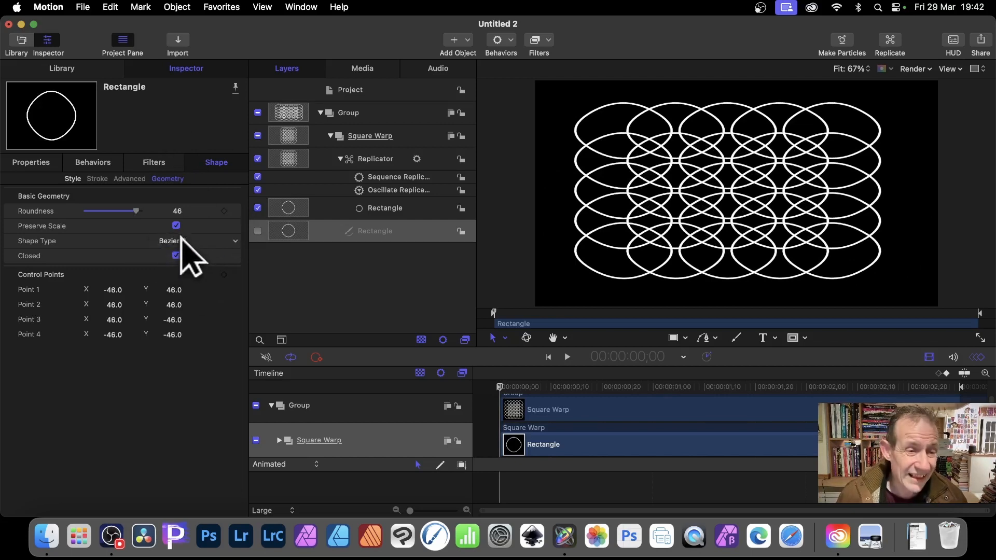
click(181, 241)
click(180, 228)
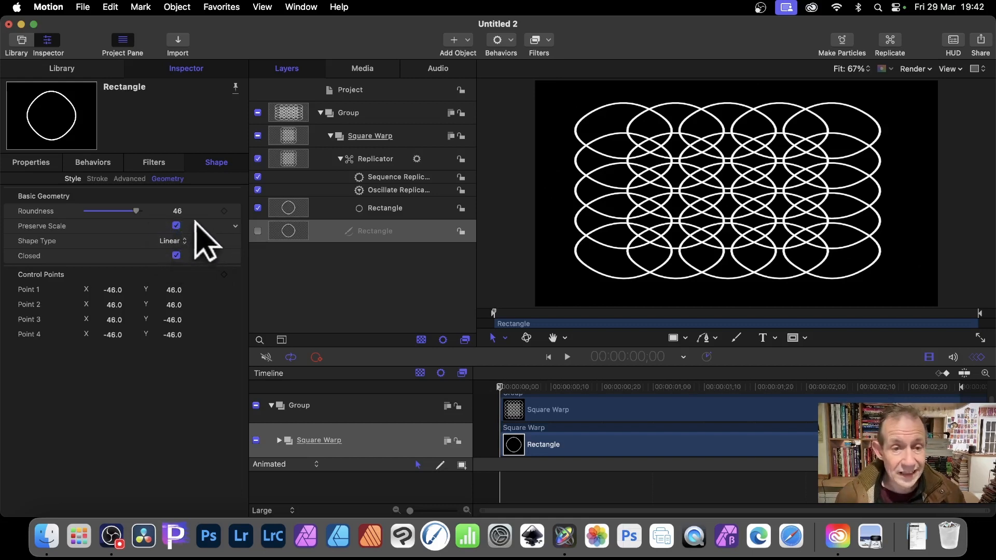
Step: Try the Circle and Burst shapes on the Square Warp replicator and settle on Wave
click(392, 166)
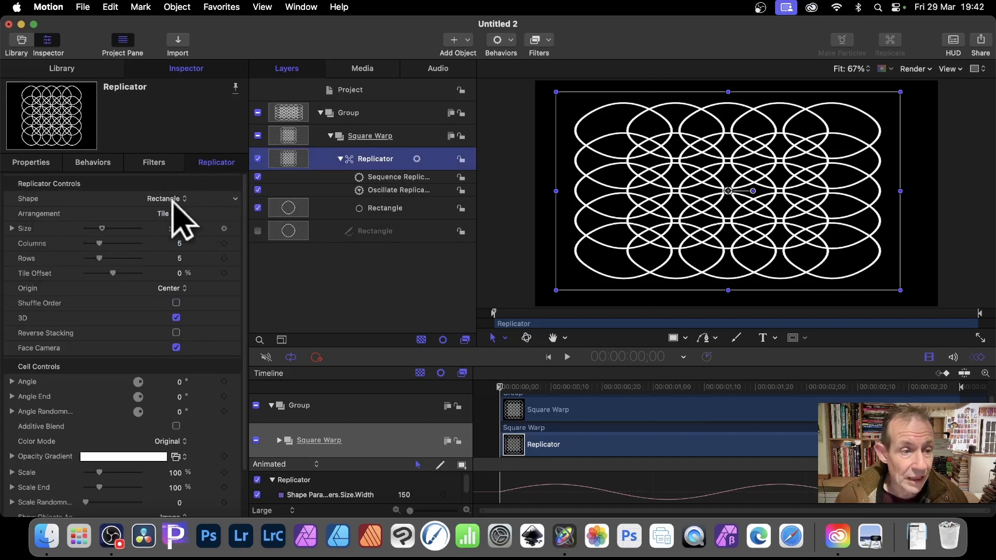
click(32, 199)
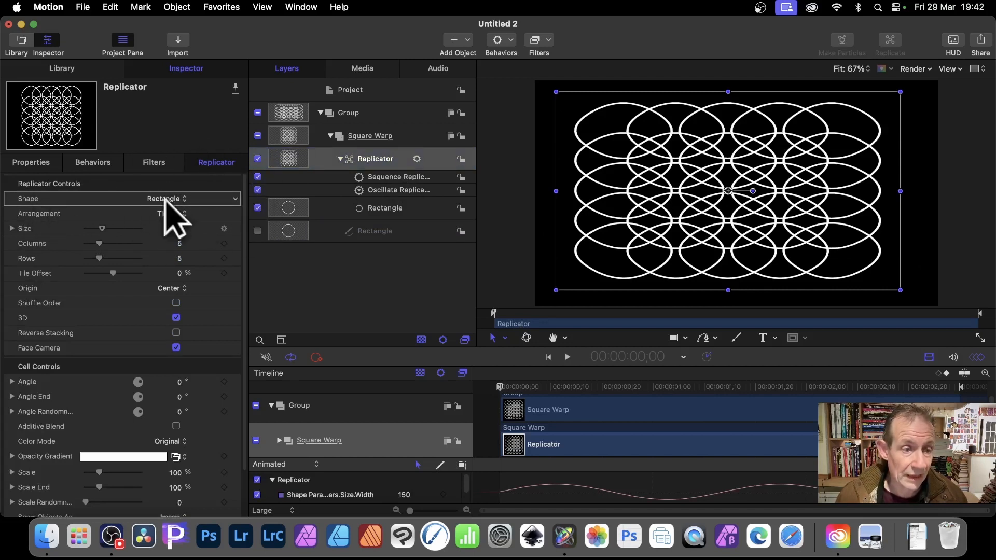
click(186, 201)
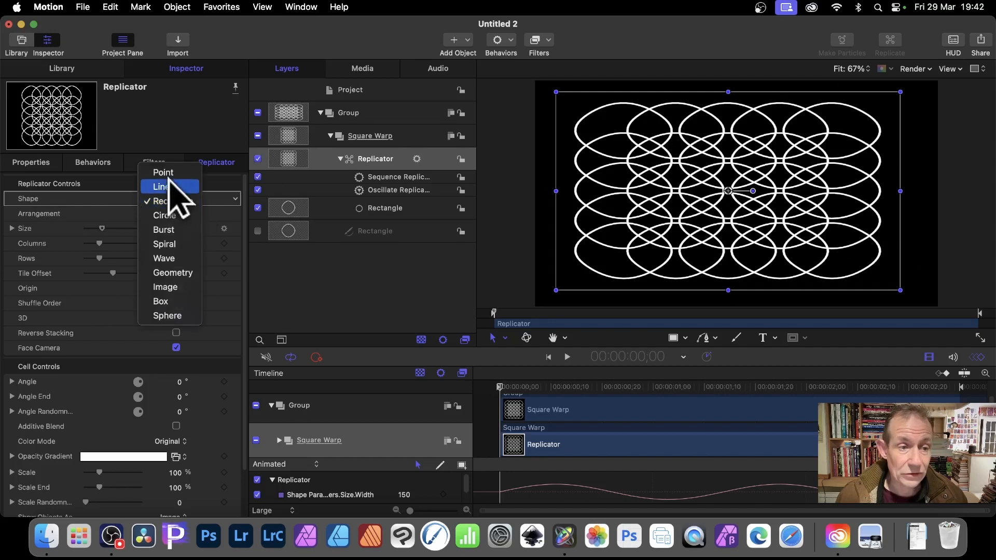
click(172, 214)
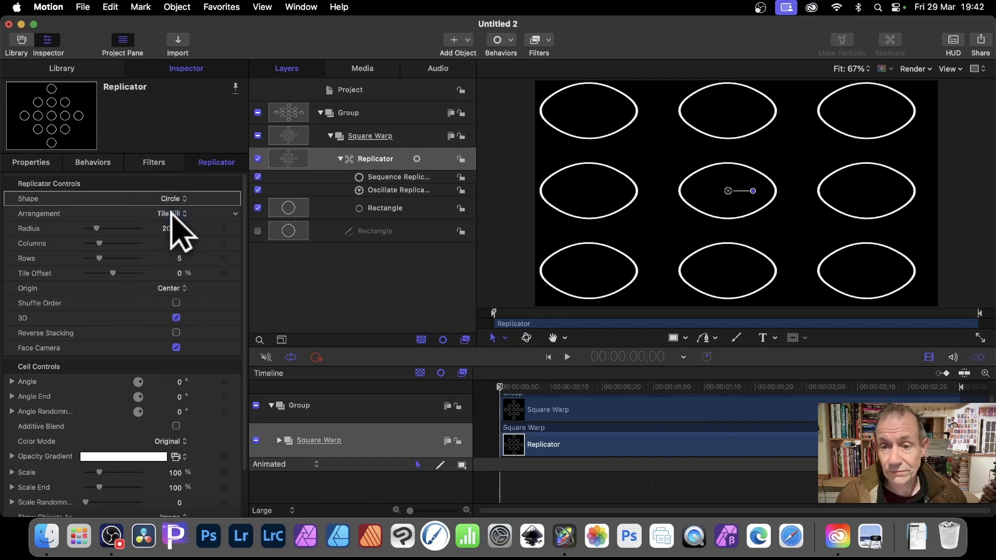
click(179, 199)
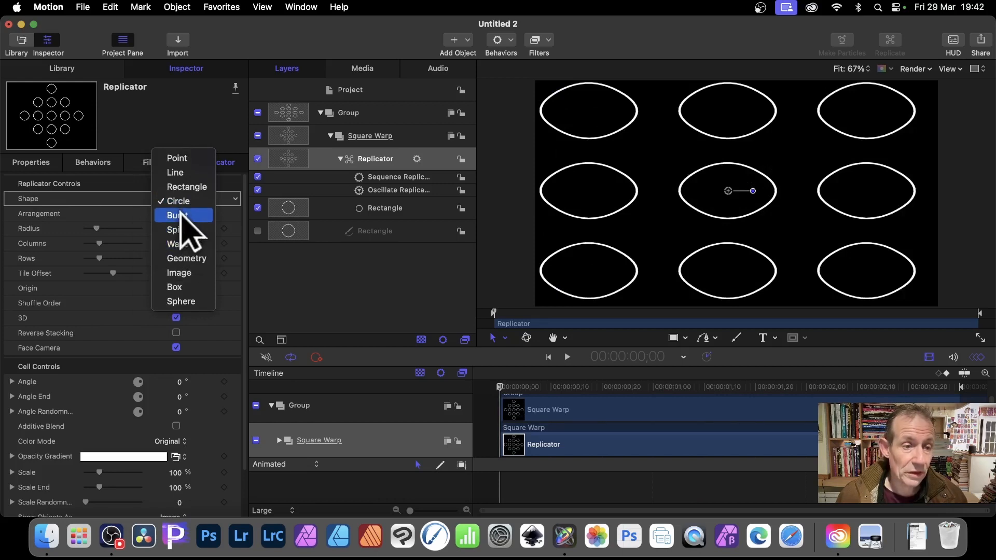
click(182, 215)
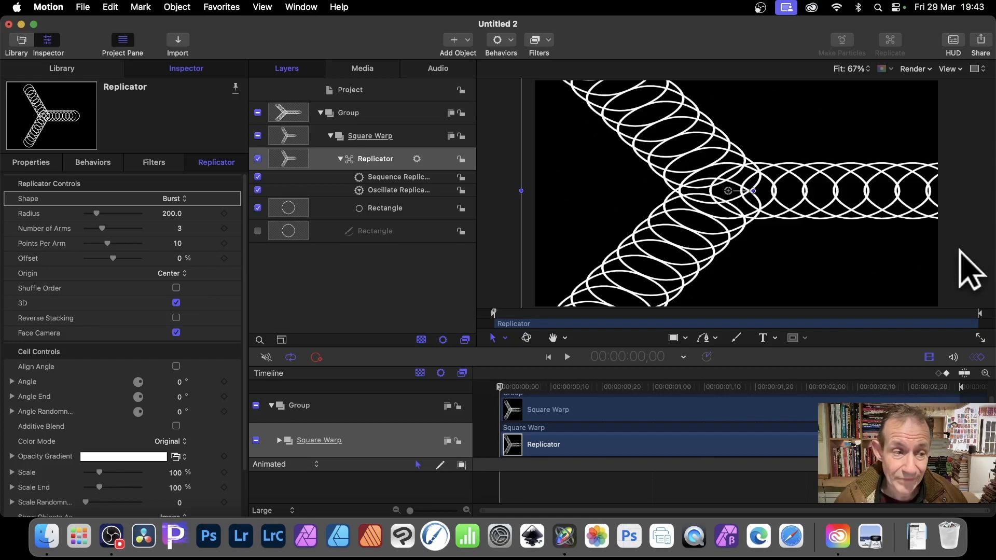
click(178, 200)
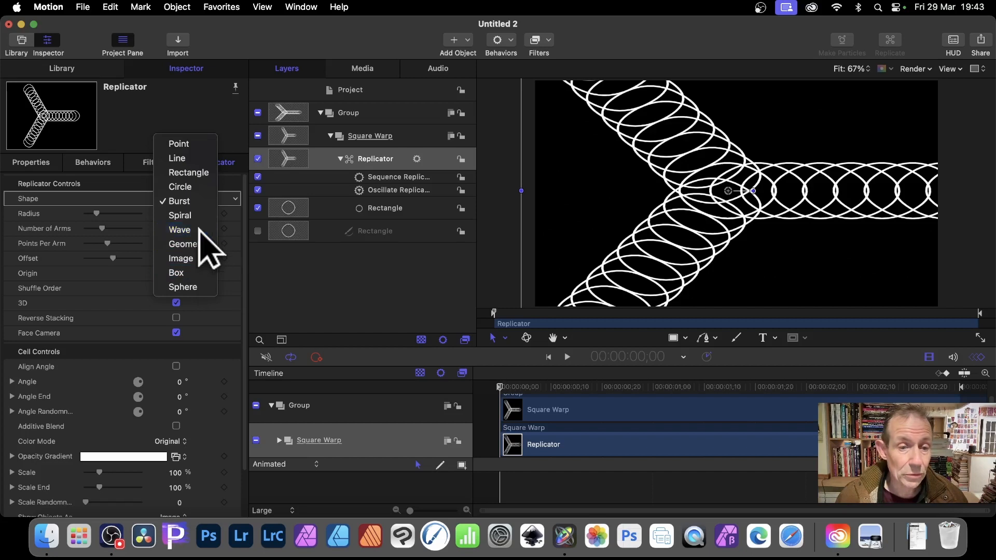
click(200, 230)
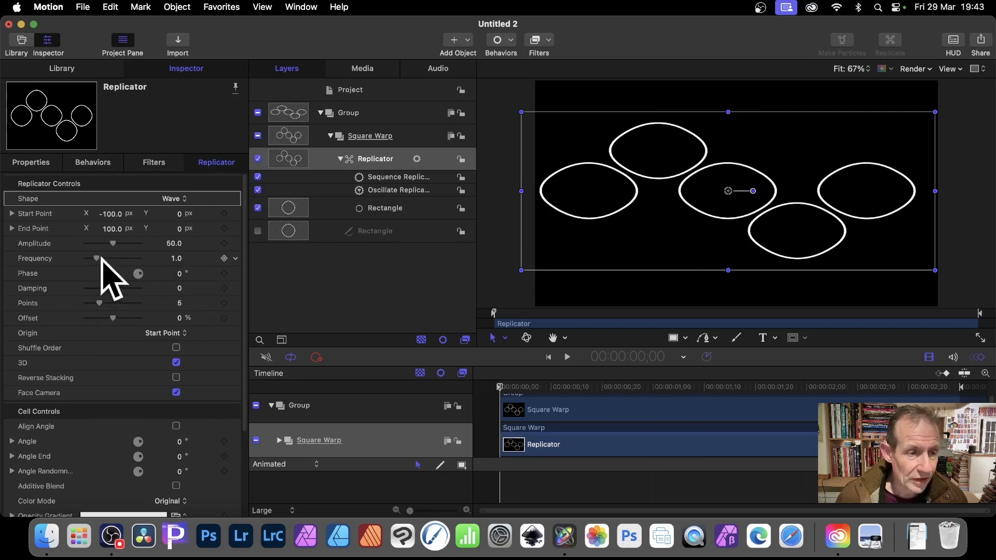
Step: Set the replicator wave to 200 points, an amplitude of 100 and a frequency of 3.47
mouse_move(104, 255)
mouse_down()
mouse_move(113, 261)
mouse_move(105, 261)
mouse_up()
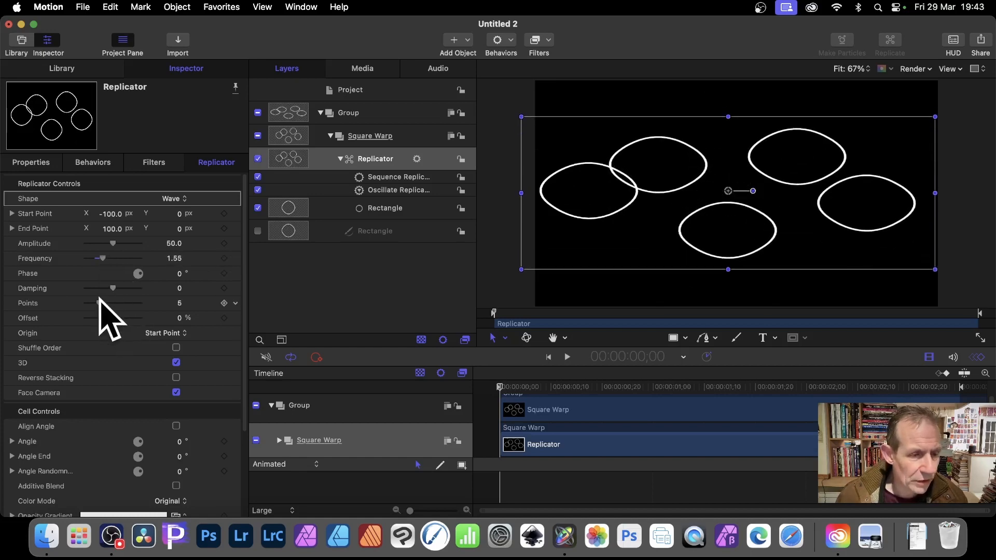
drag(99, 304, 143, 305)
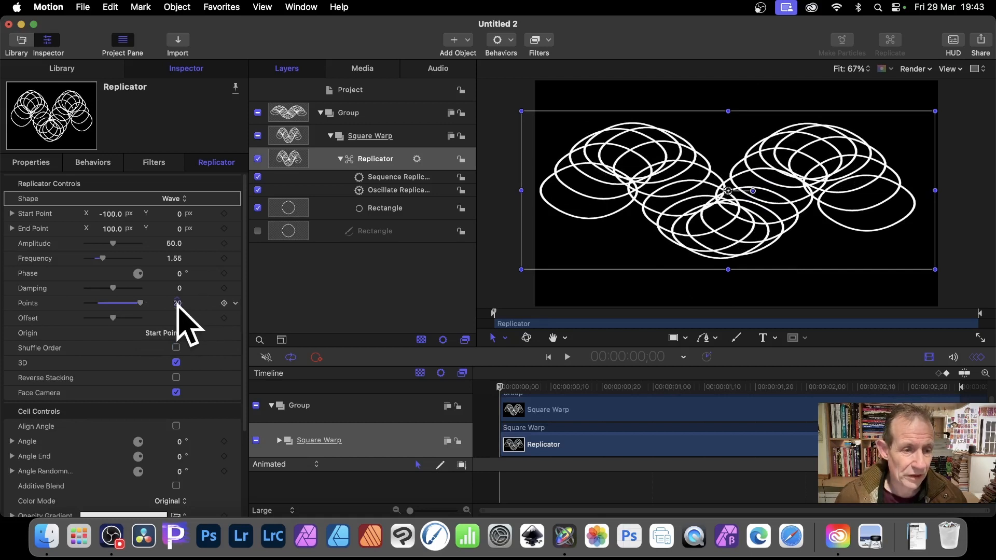
click(177, 304)
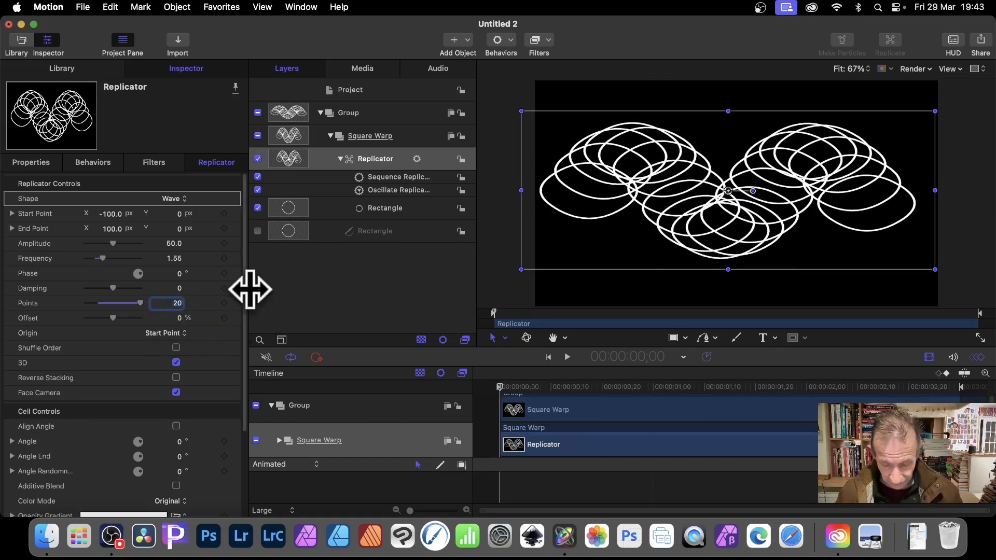
text(0)
key(Tab)
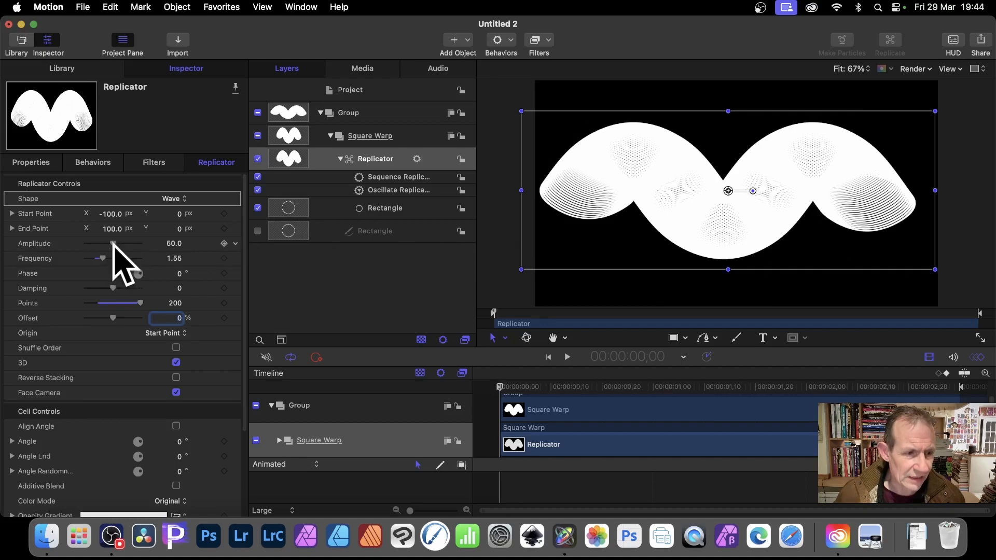
mouse_move(113, 243)
mouse_down()
mouse_move(102, 241)
mouse_move(149, 249)
mouse_move(92, 259)
mouse_move(125, 259)
mouse_up()
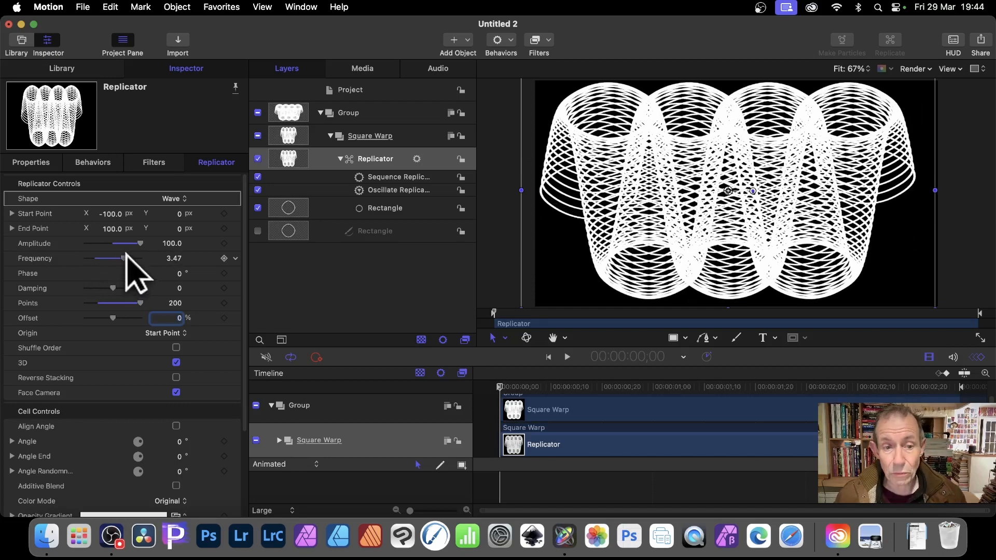
Step: Reduce the scale of the replicator's Rectangle cell to 15% and move the playhead to frame 18
click(395, 208)
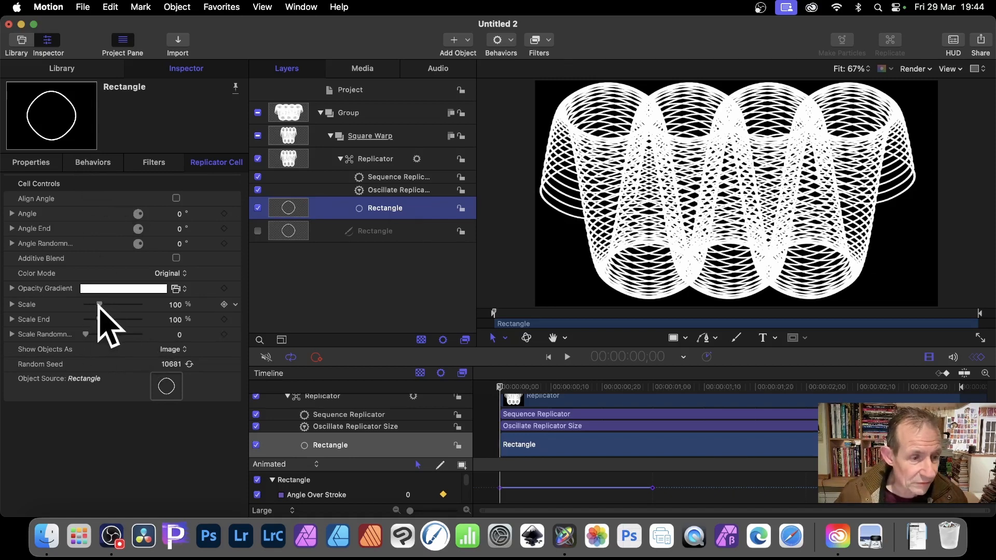
drag(100, 305, 87, 305)
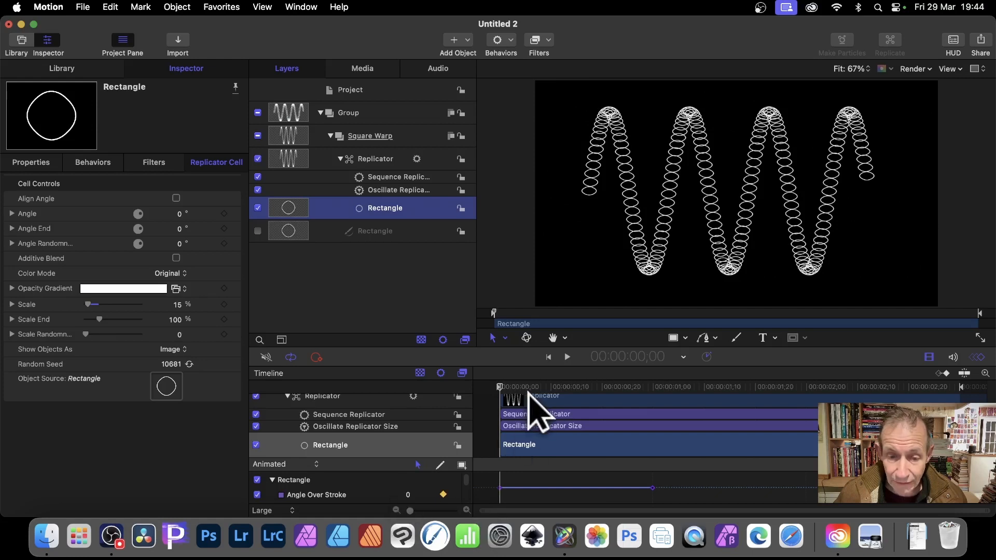
drag(503, 392, 591, 398)
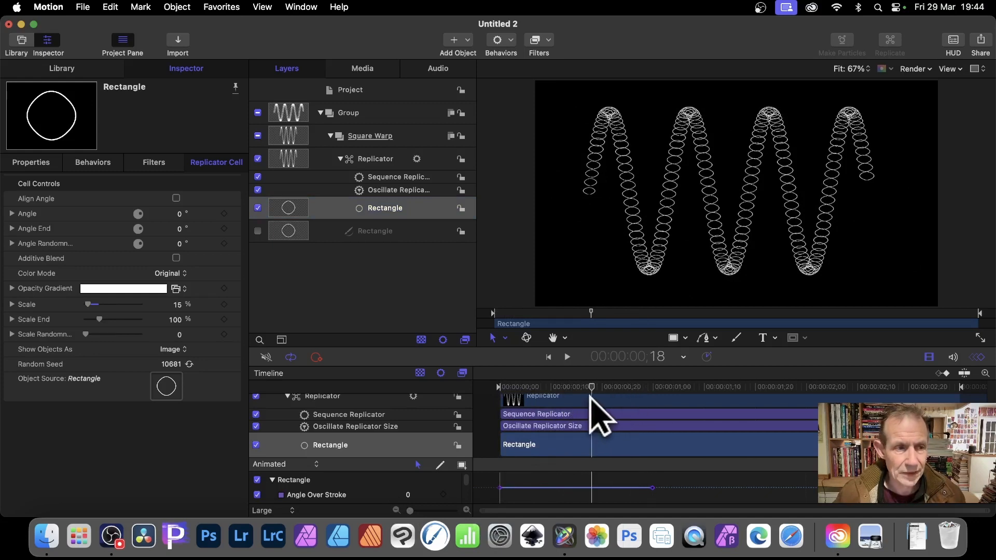
click(41, 163)
click(104, 163)
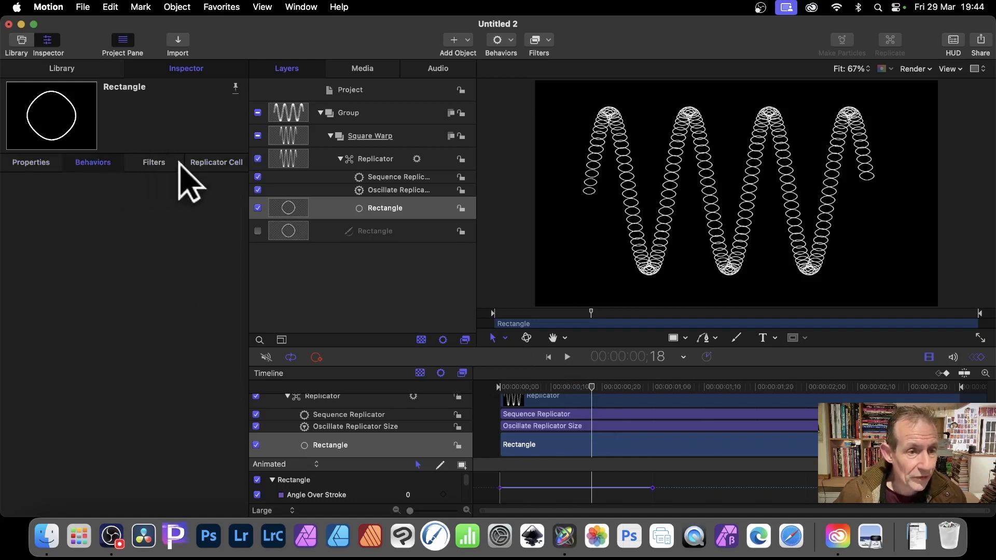
click(213, 163)
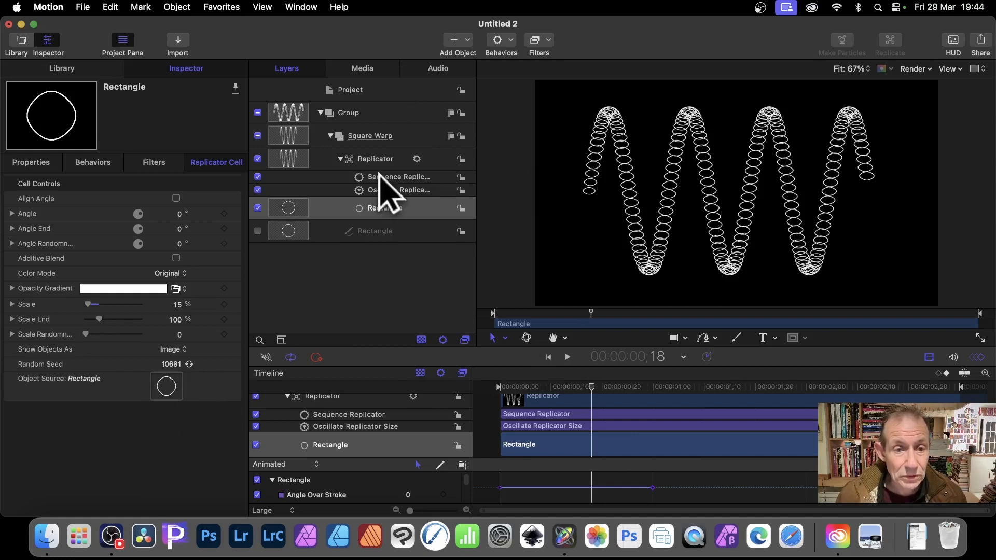
Step: Scale the Square Warp group to 306% and move it to about X -506 px, Y 26 px
click(390, 143)
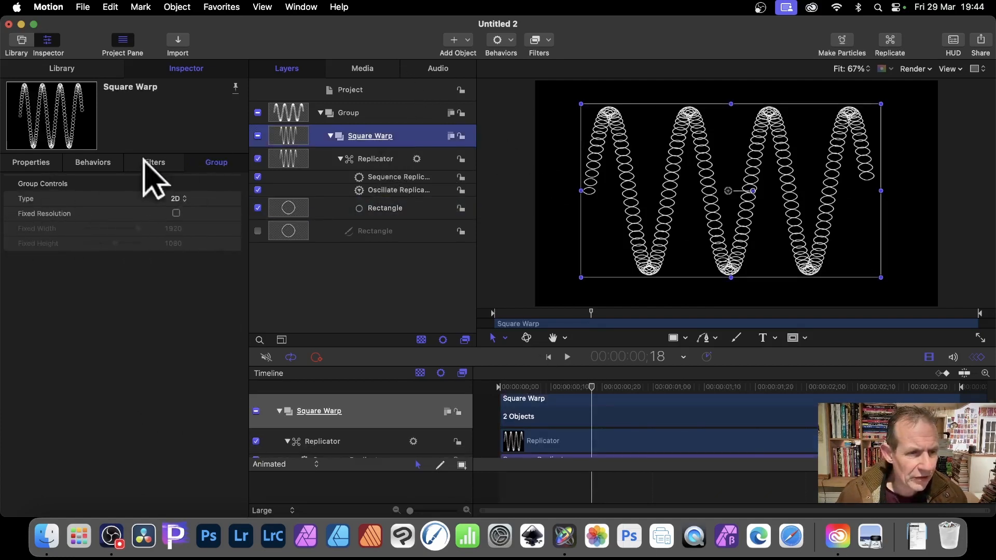
click(36, 165)
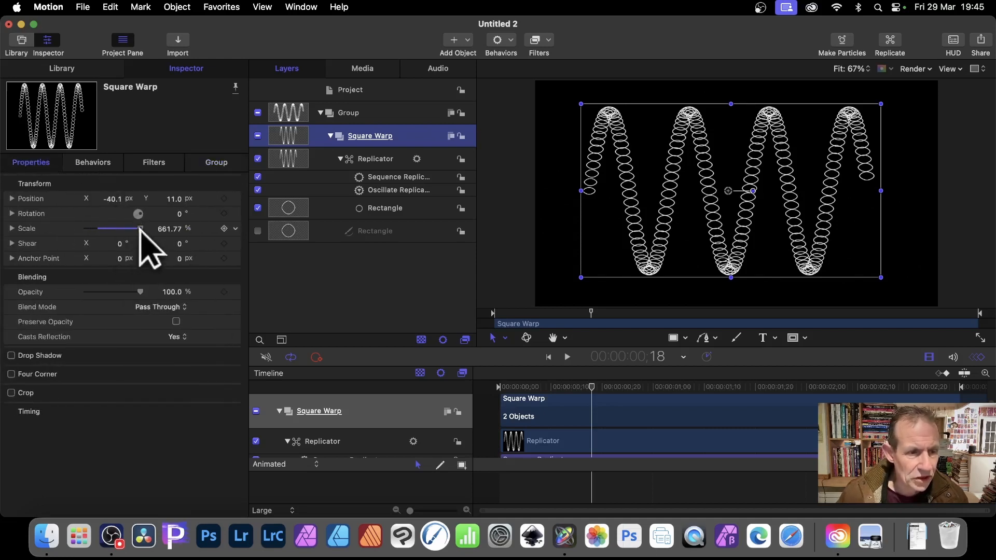
drag(139, 229, 128, 229)
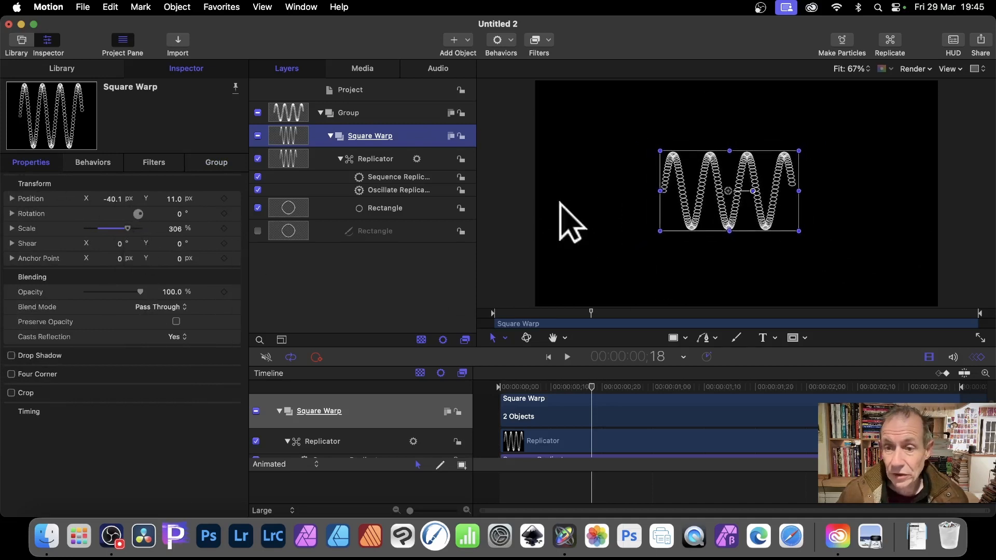
drag(681, 175, 582, 178)
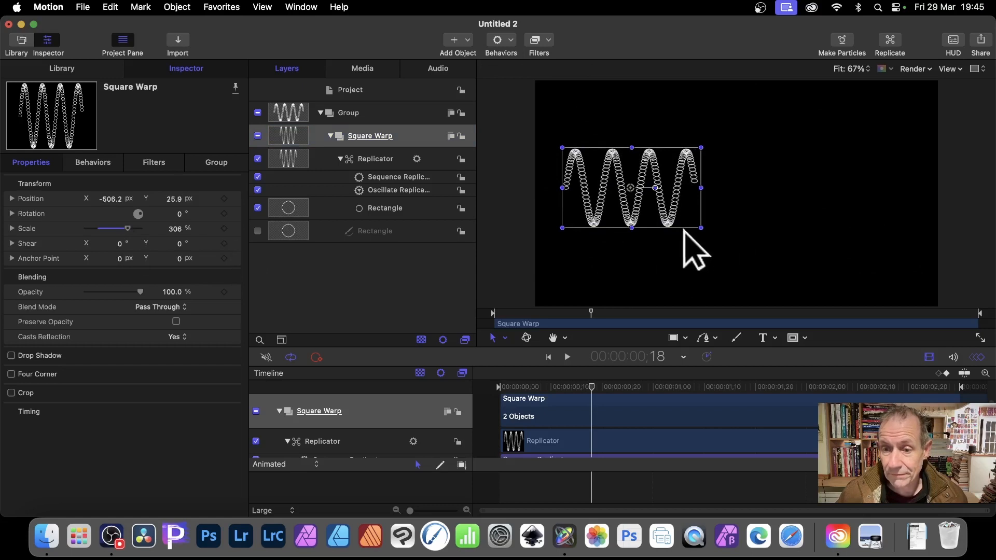
Step: Stretch the Square Warp group horizontally from its outer edge to an overall scale of about 544%
click(714, 189)
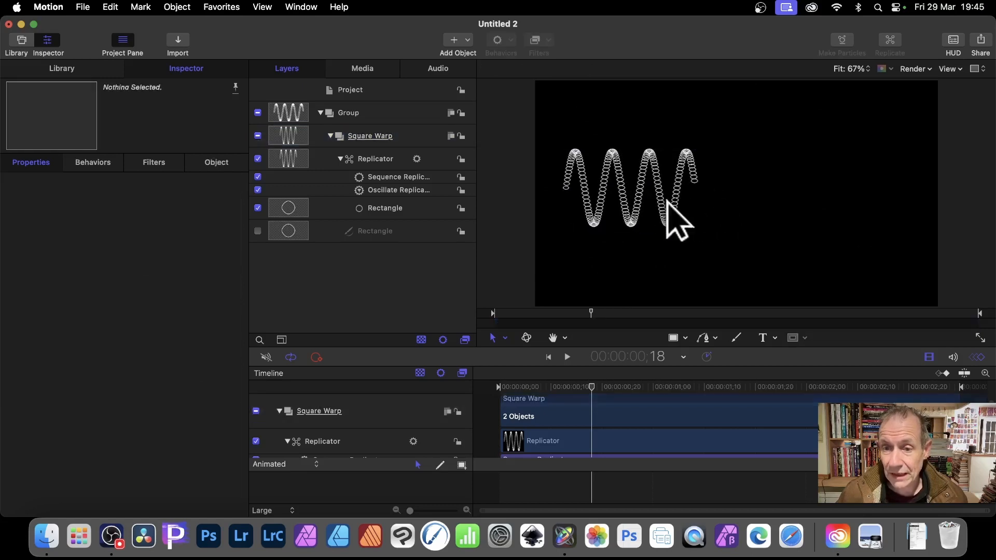
click(683, 198)
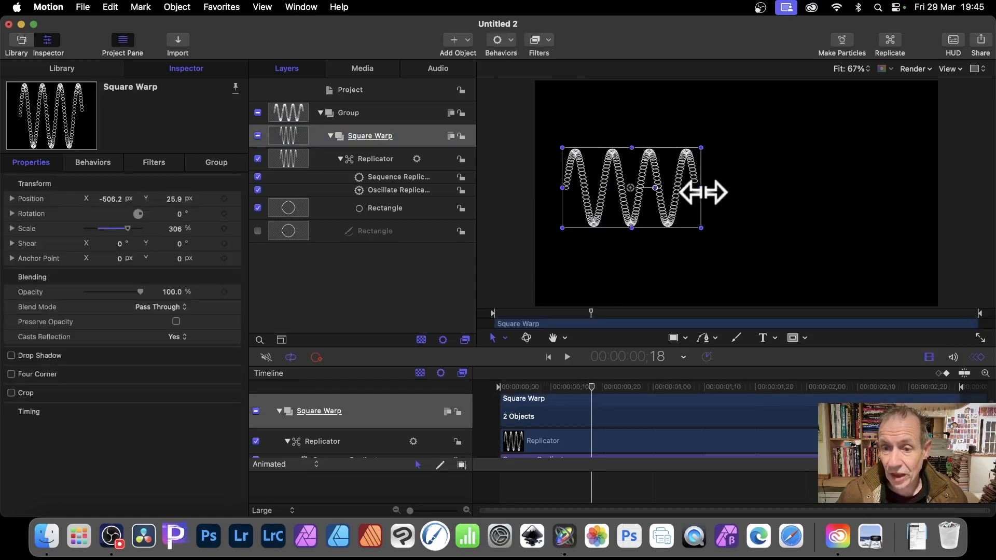
drag(701, 188, 809, 190)
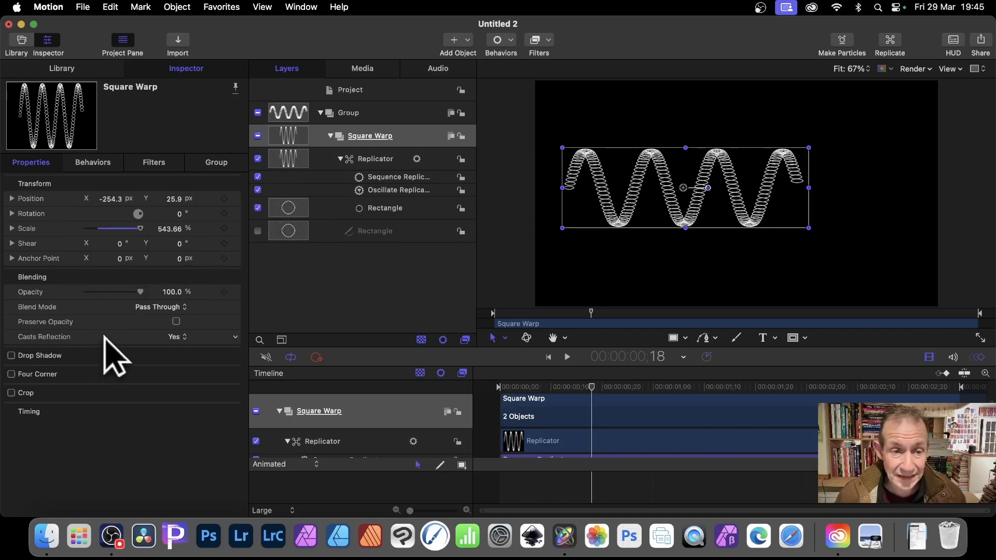
Step: Set the replicator's Rectangle cell to the Colorize color mode and give it an orange-red color
click(391, 208)
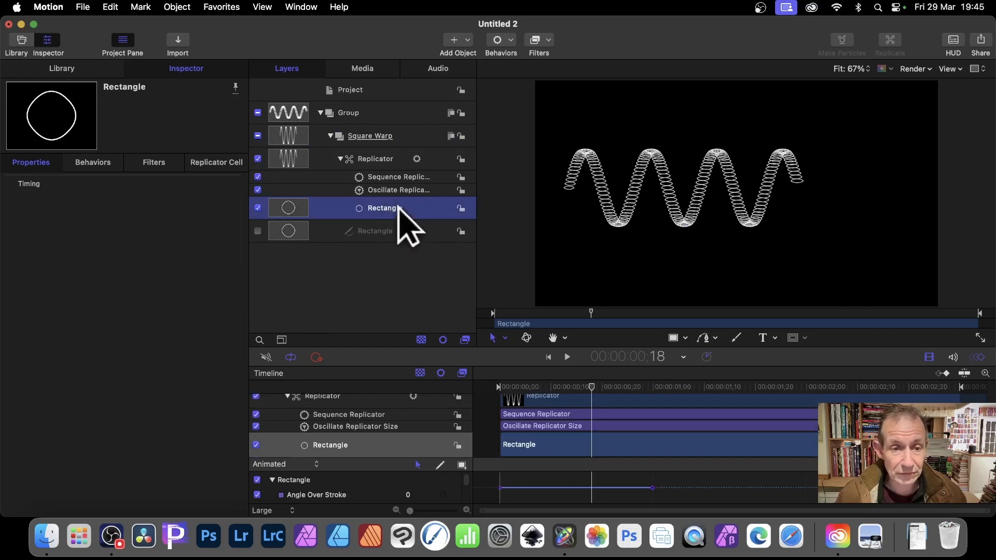
click(89, 162)
click(210, 163)
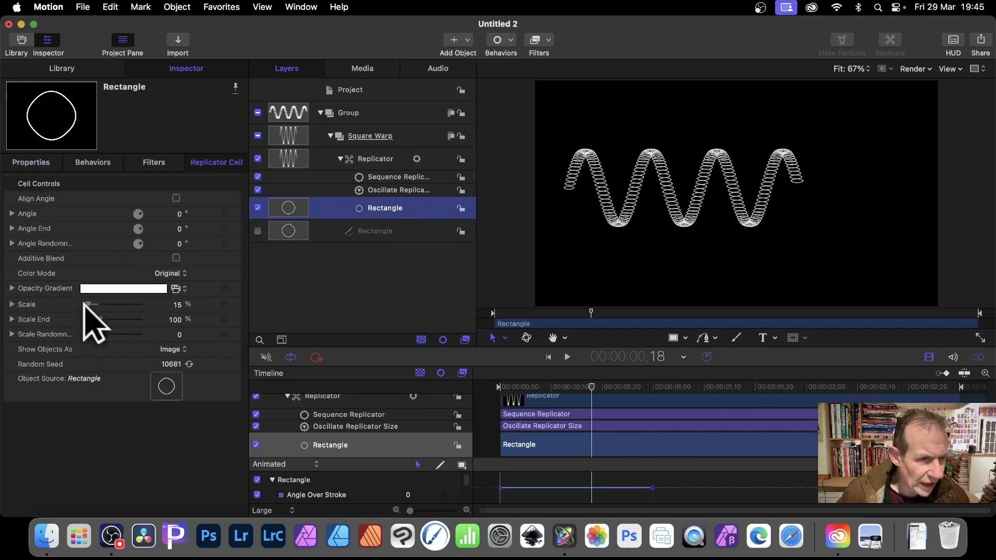
click(176, 272)
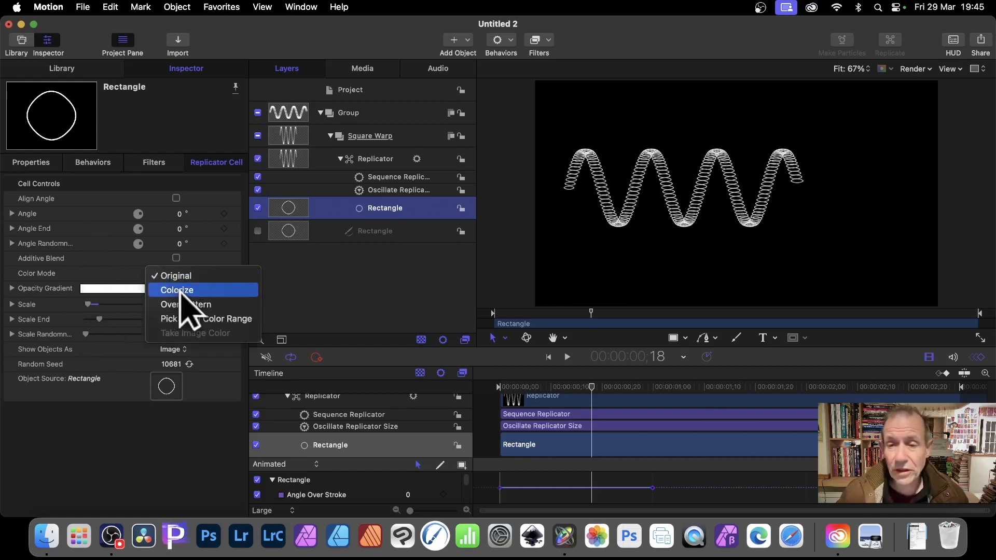
click(180, 293)
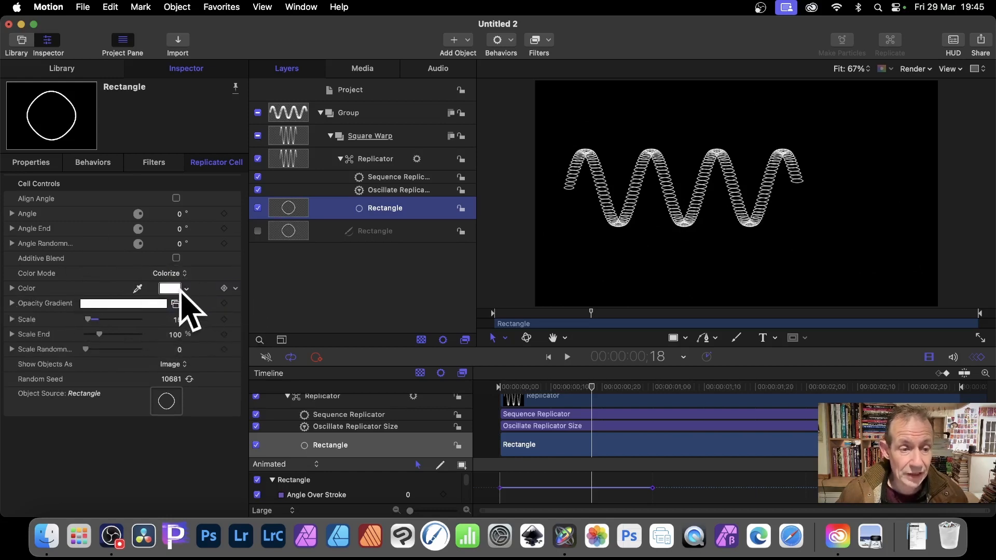
click(187, 289)
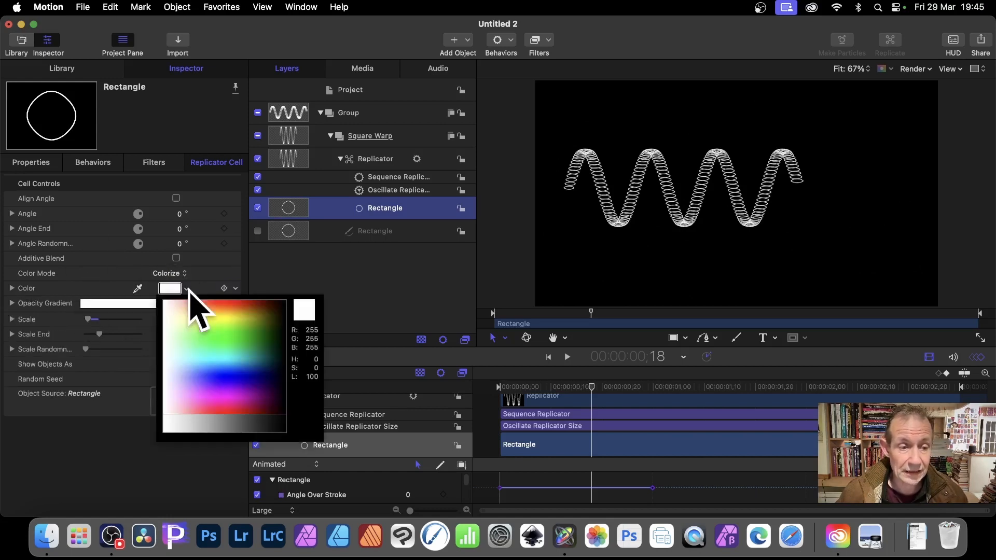
click(241, 309)
click(241, 309)
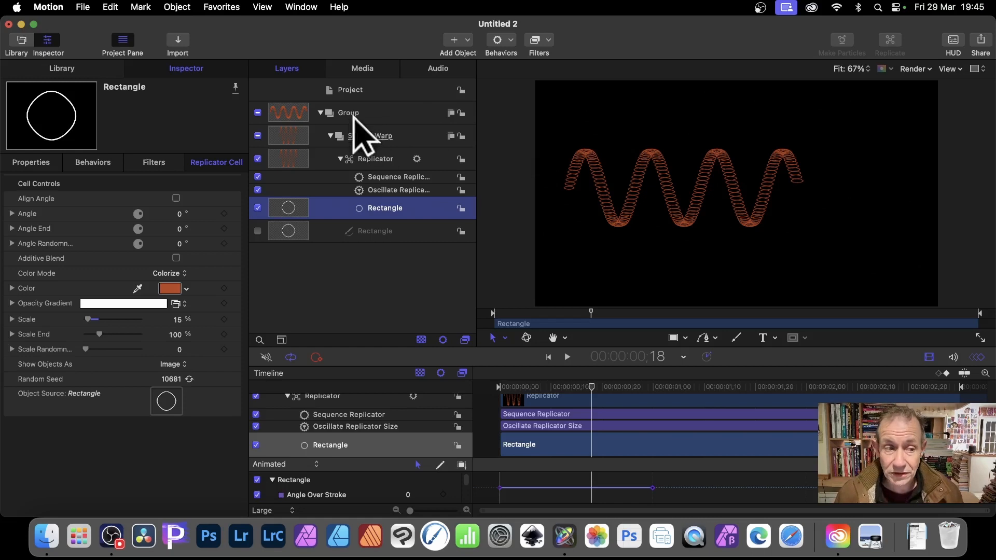
Step: Set the Sequence Replicator scale to 13% and the Oscillate Replicator Size behavior to phase 17, amplitude 173 and speed 42
click(397, 178)
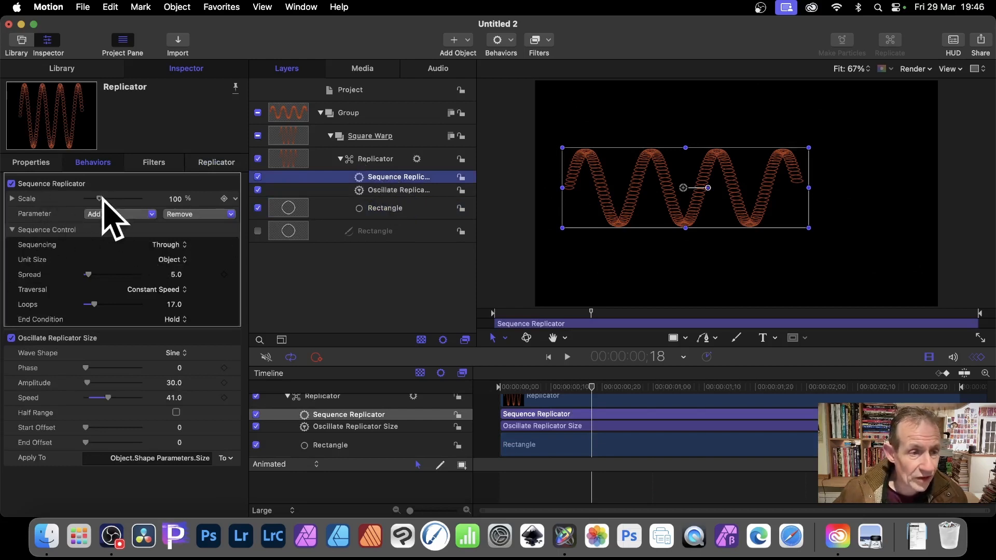
drag(101, 200, 87, 199)
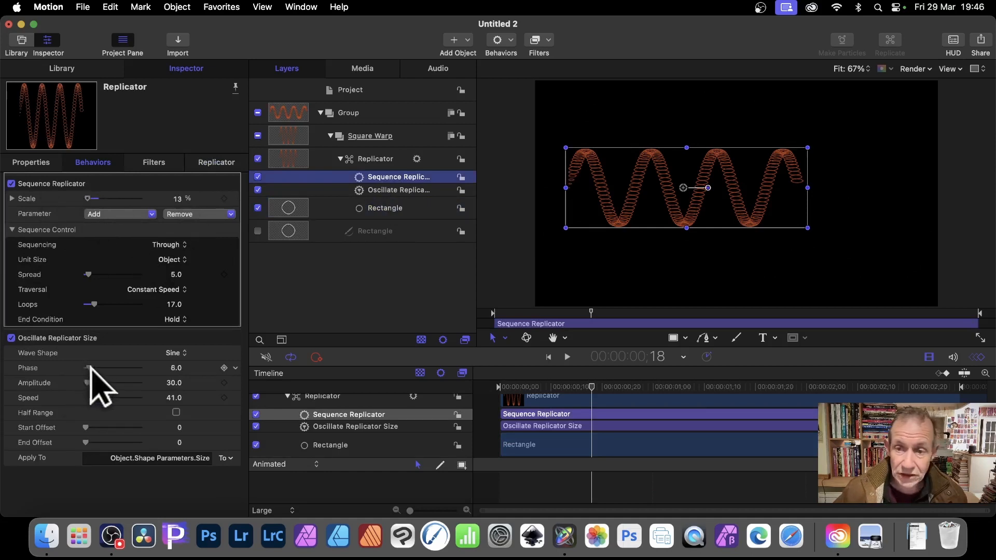
drag(91, 367, 101, 397)
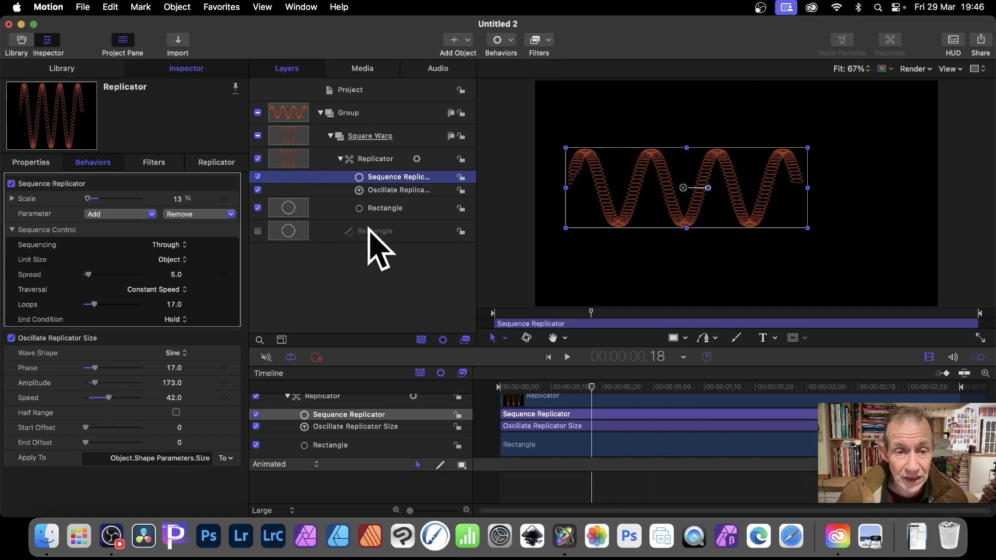
click(387, 209)
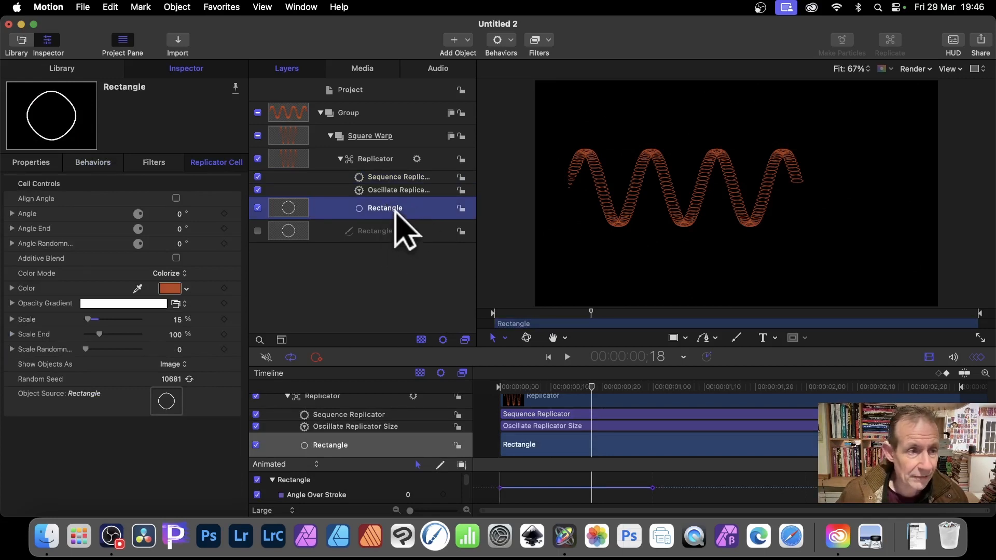
click(31, 163)
click(118, 163)
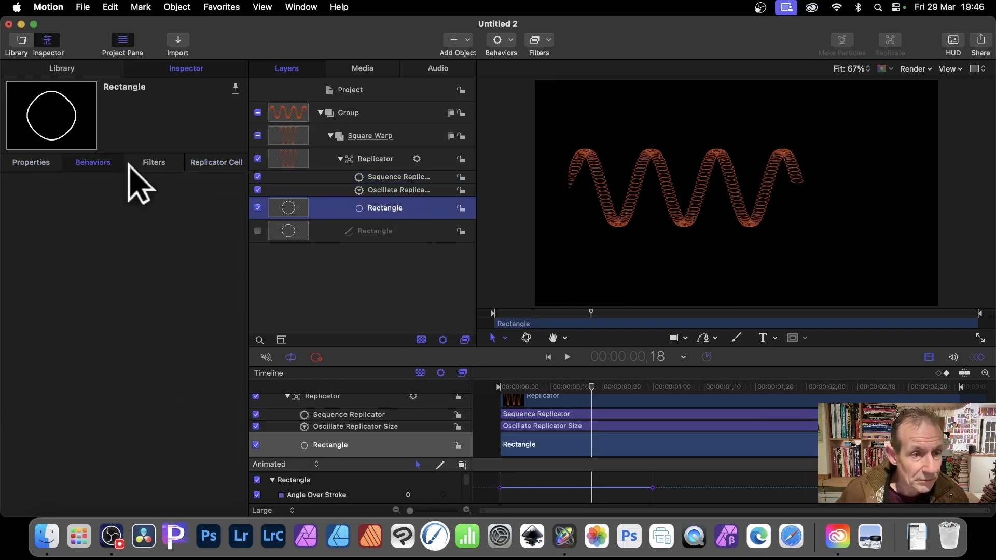
click(209, 163)
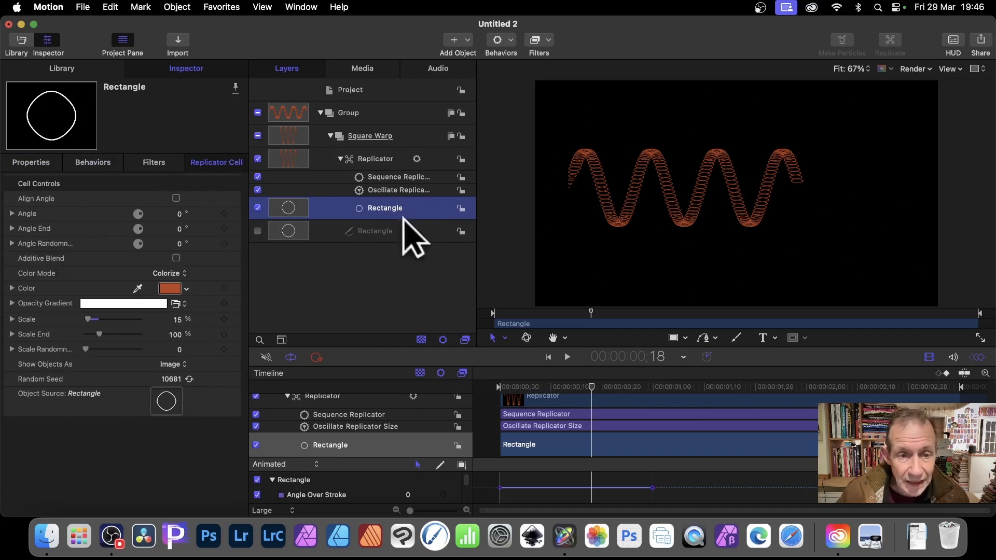
Step: Add an Oscillate parameter behavior to the scale of the hidden source rectangle
click(370, 232)
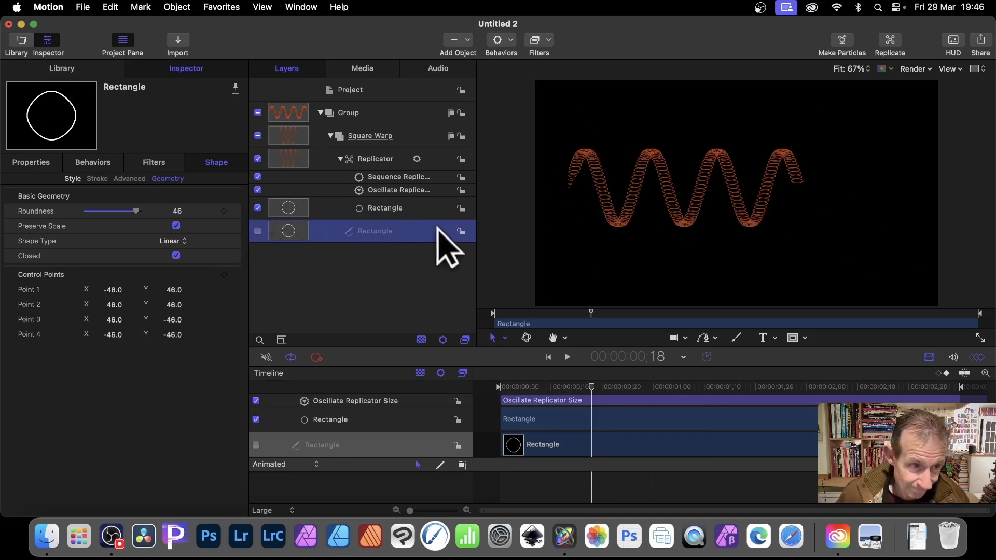
click(45, 167)
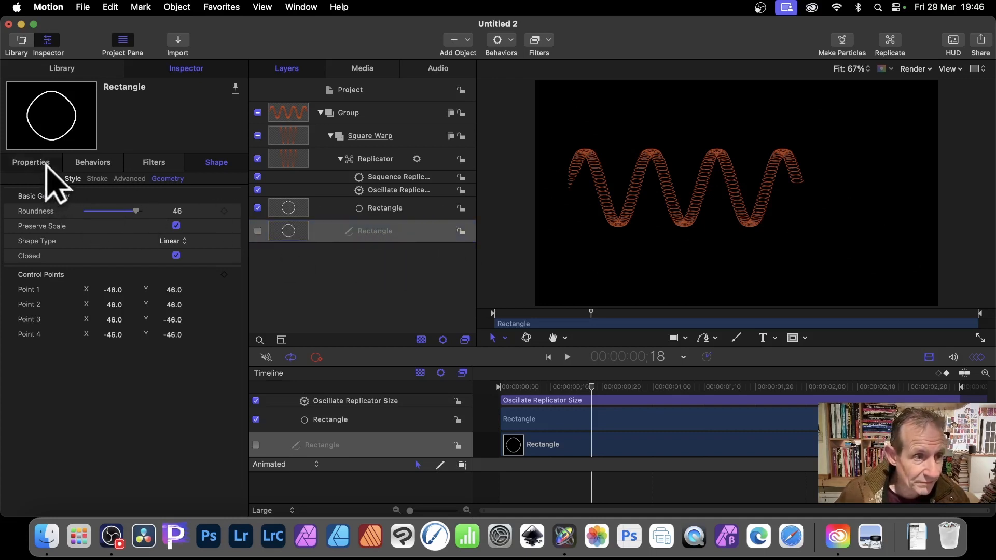
click(45, 163)
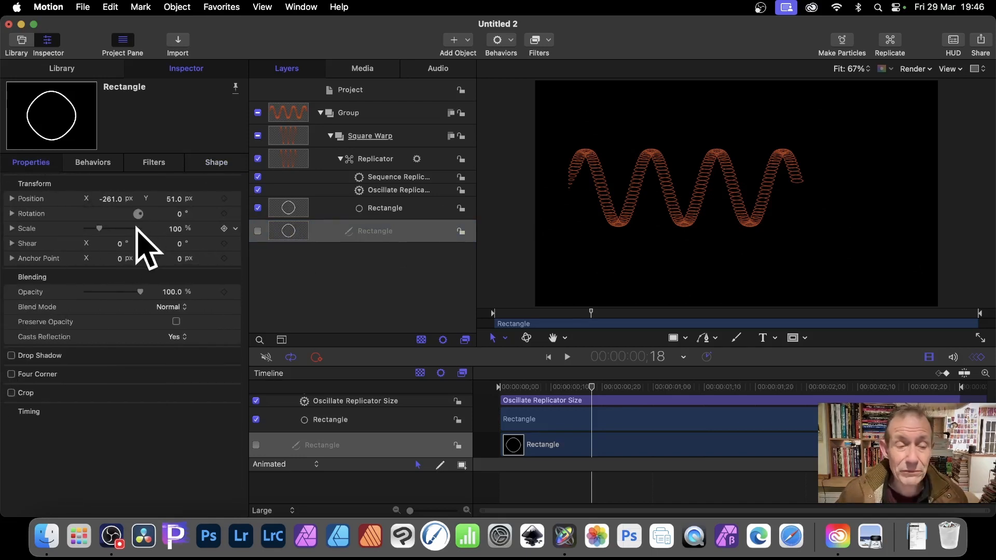
click(236, 229)
mouse_move(332, 370)
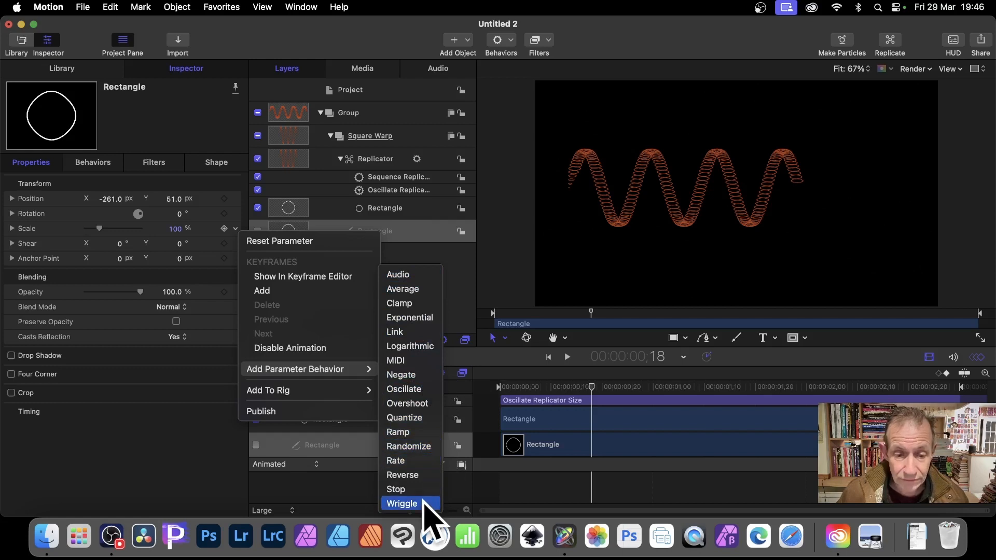
click(415, 386)
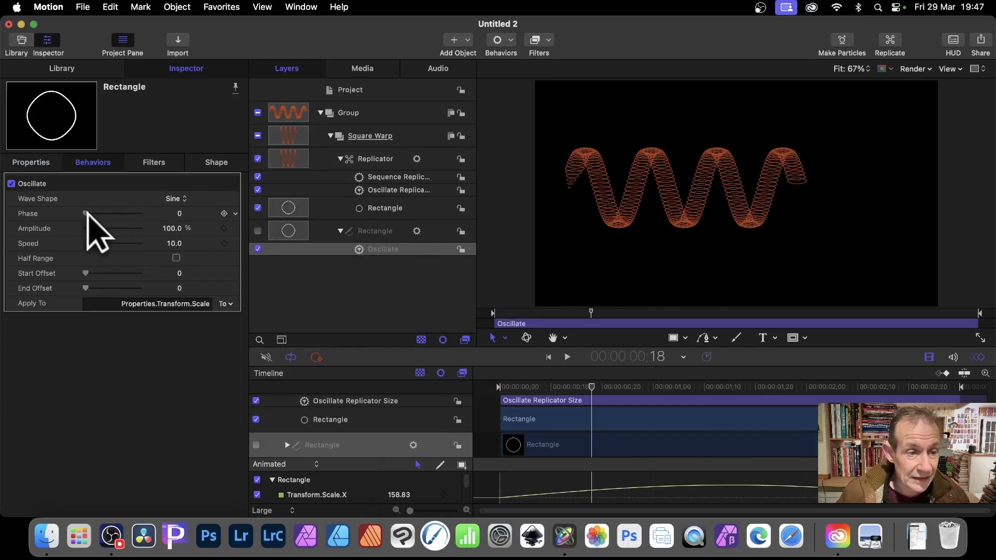
Step: Set the source rectangle's Oscillate behavior to phase 25, amplitude 0% and speed 23, checking the wave at frame 11
drag(87, 213, 97, 214)
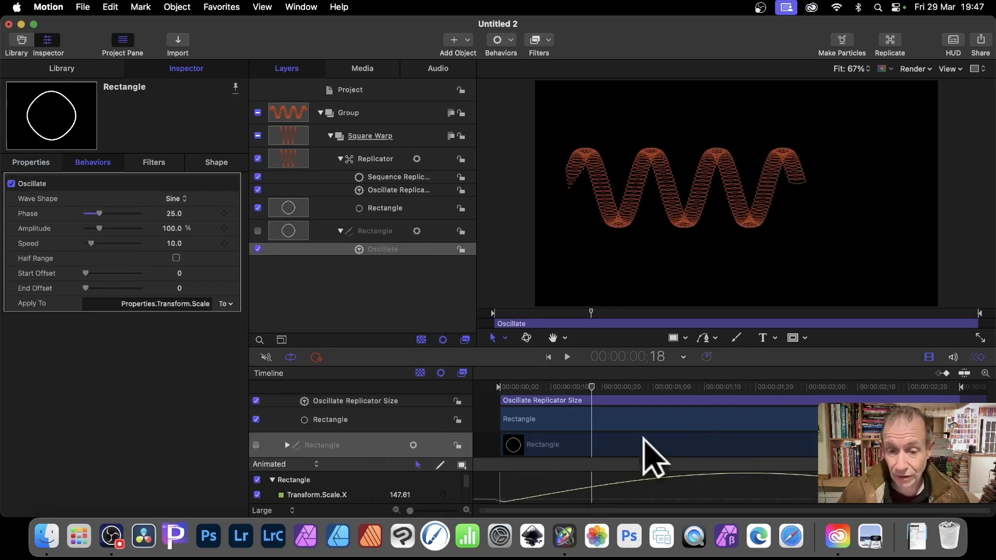
drag(591, 387, 555, 386)
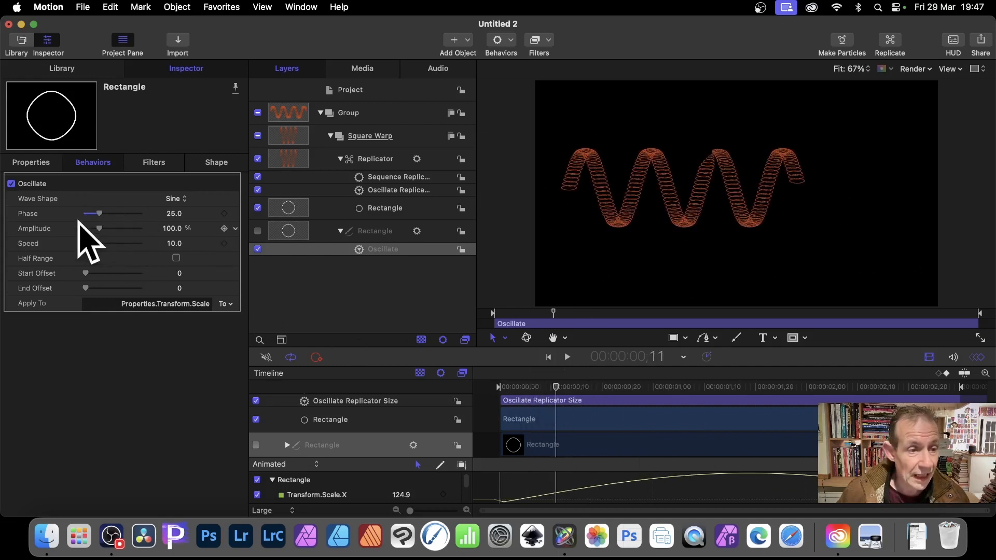
drag(106, 228, 100, 262)
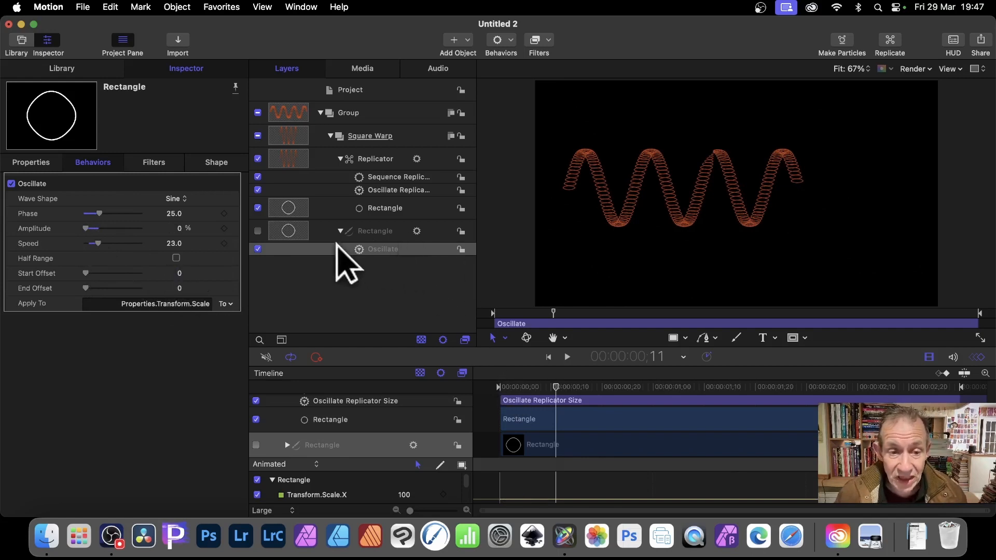
Step: Play back the wave animation with the Oscillate behavior applied and pause it just after one second
right_click(406, 251)
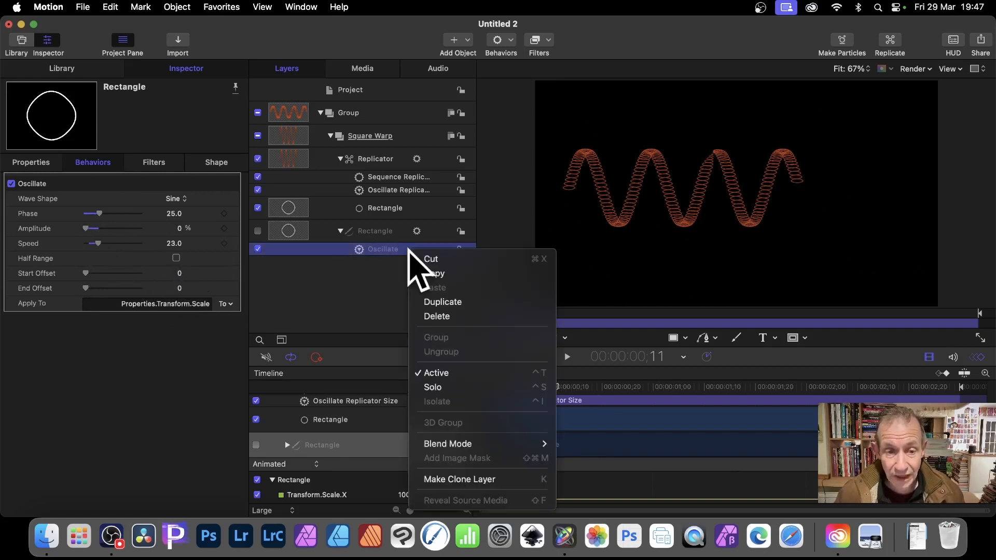
click(351, 319)
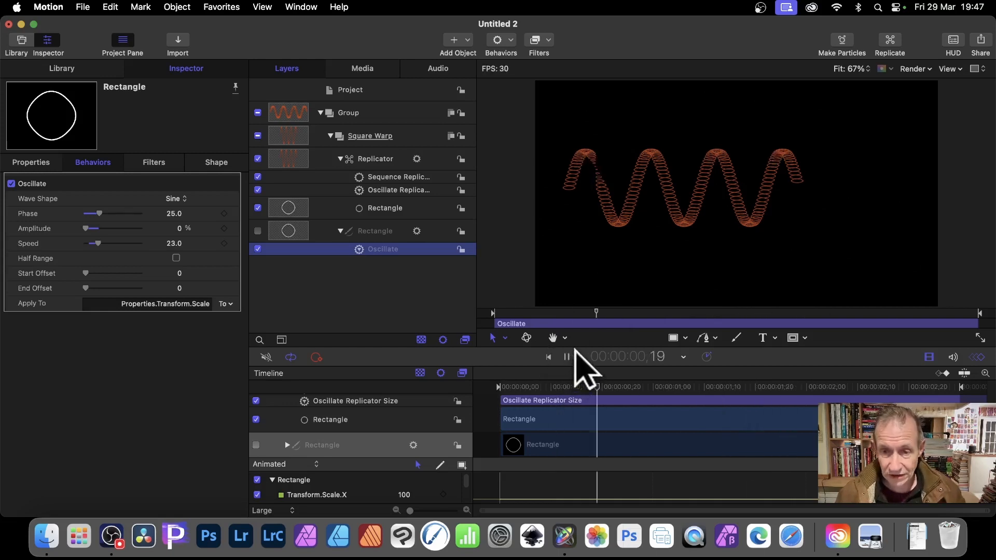
click(566, 357)
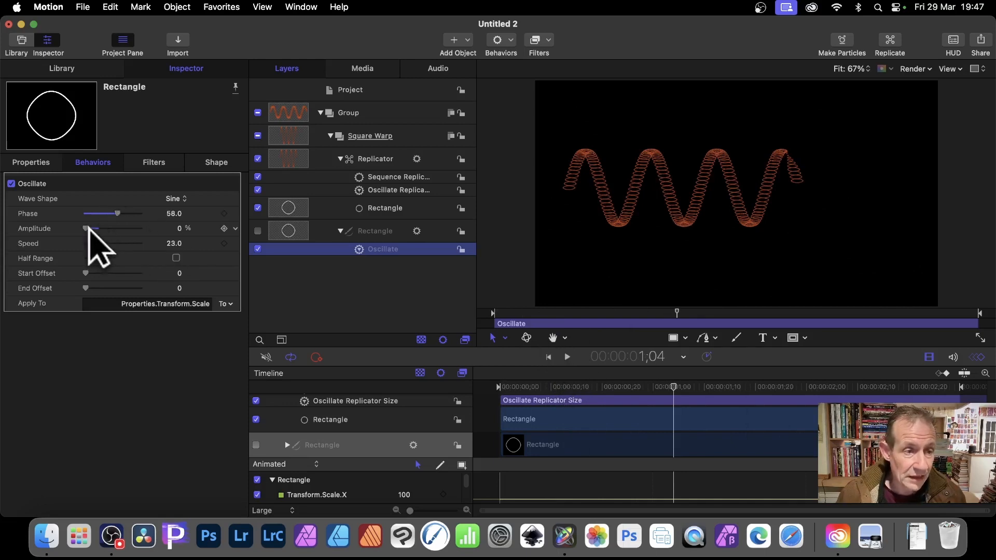
Step: Set the amplitude of the hidden source rectangle's Oscillate behavior to 72.12%
drag(86, 228, 96, 228)
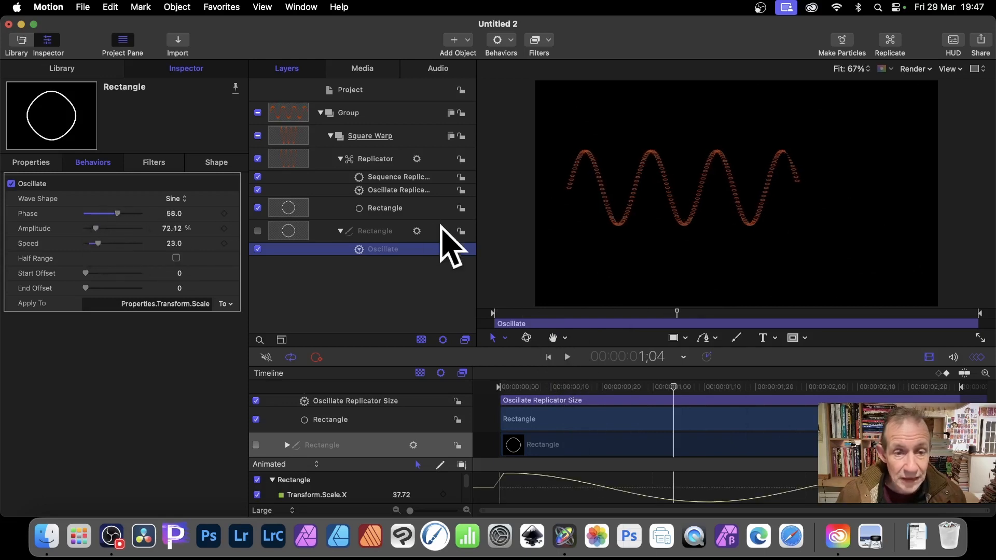
click(369, 230)
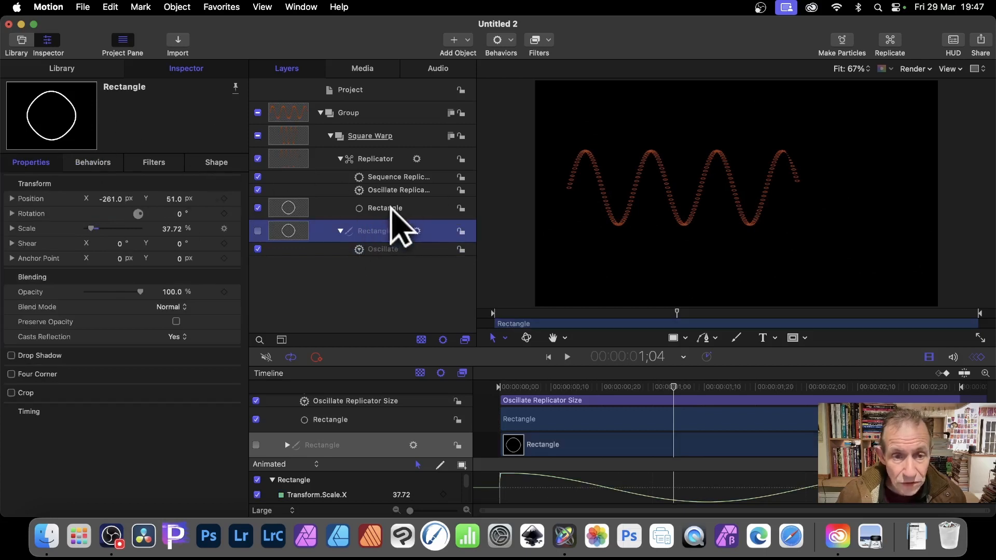
Step: Examine the replicator cell's controls and the Sequence Replicator's available Unit Size and Sequencing options
click(390, 207)
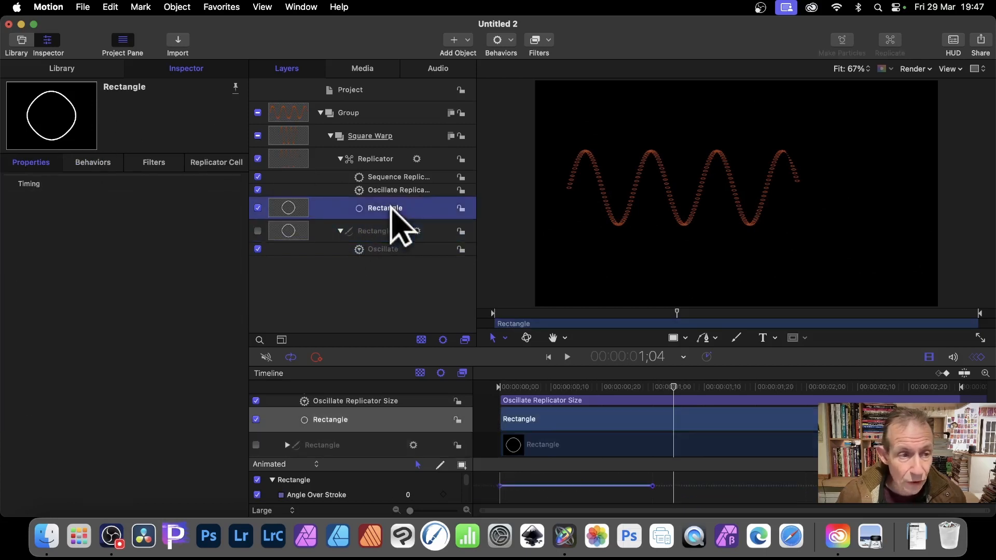
click(222, 162)
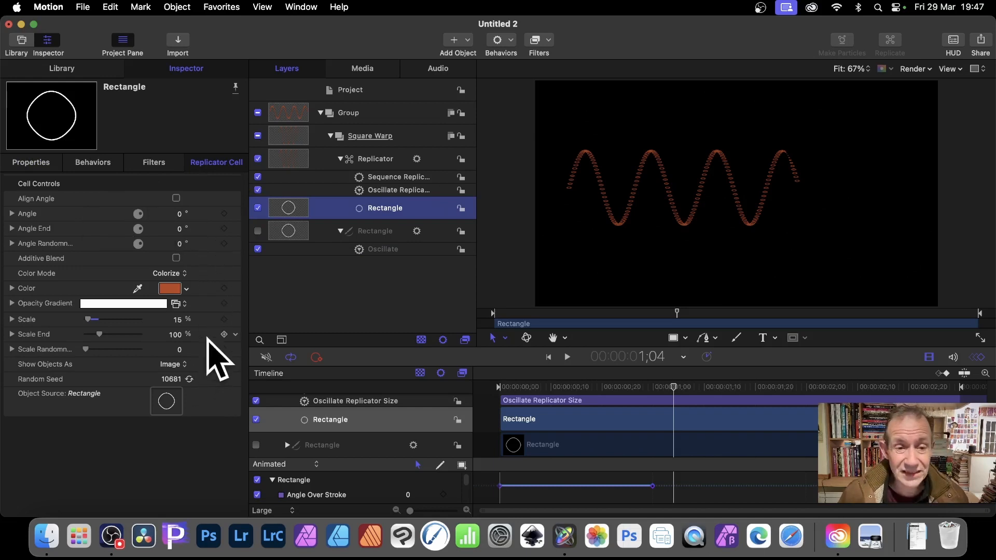
click(399, 191)
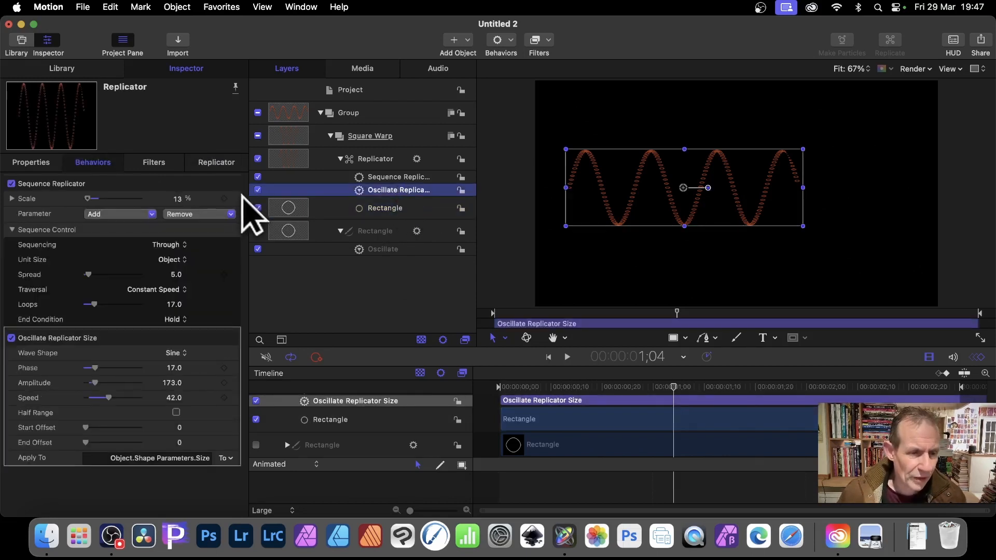
click(179, 260)
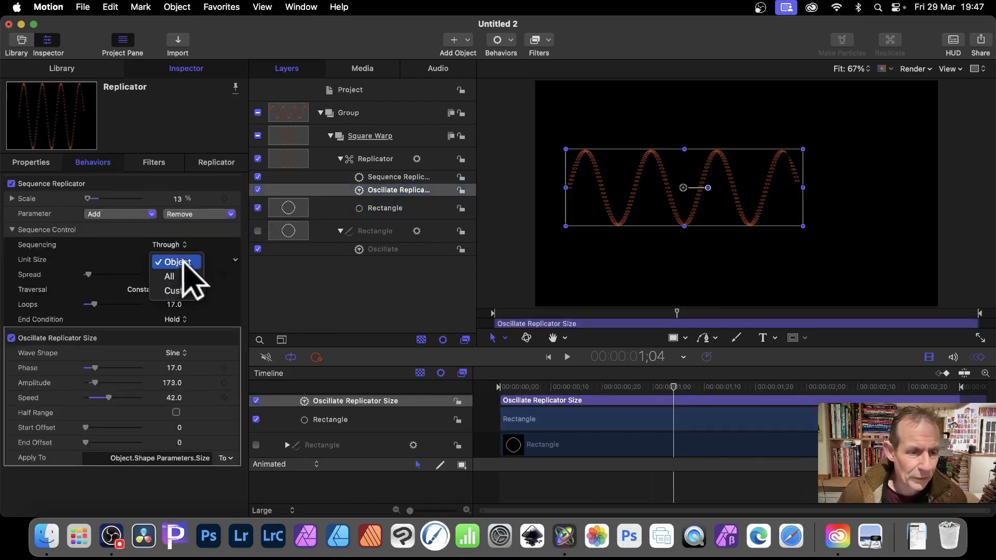
click(184, 264)
click(184, 247)
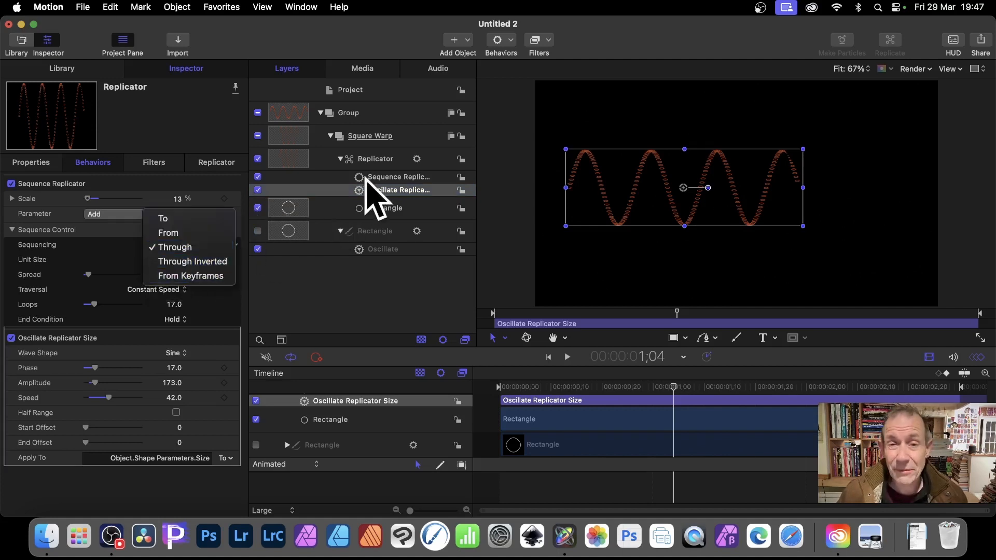
click(501, 168)
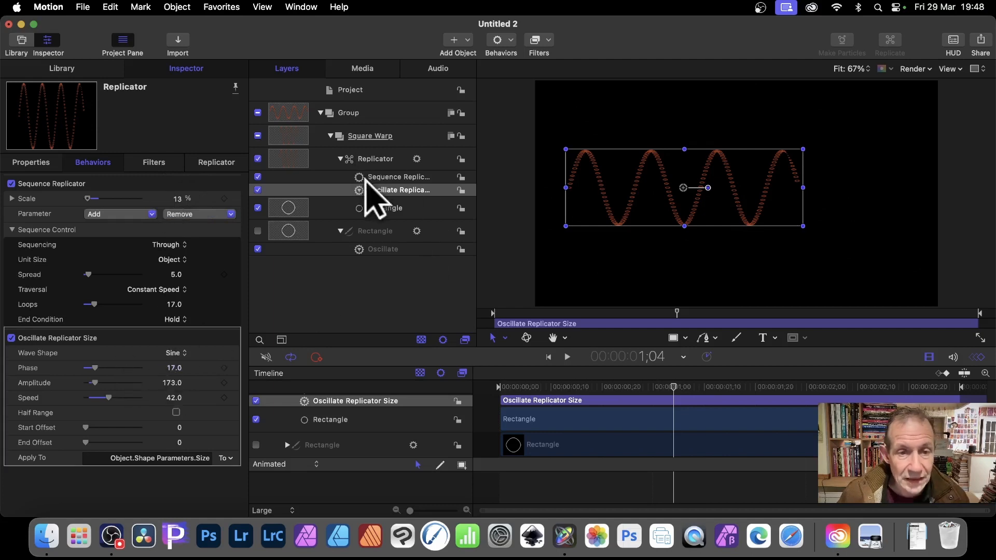
Step: Add a Randomize parameter behavior to the replicator cell's color with amount 1.0, frequency 15 and noisiness 0.83, checking the wave at 2;02
click(398, 178)
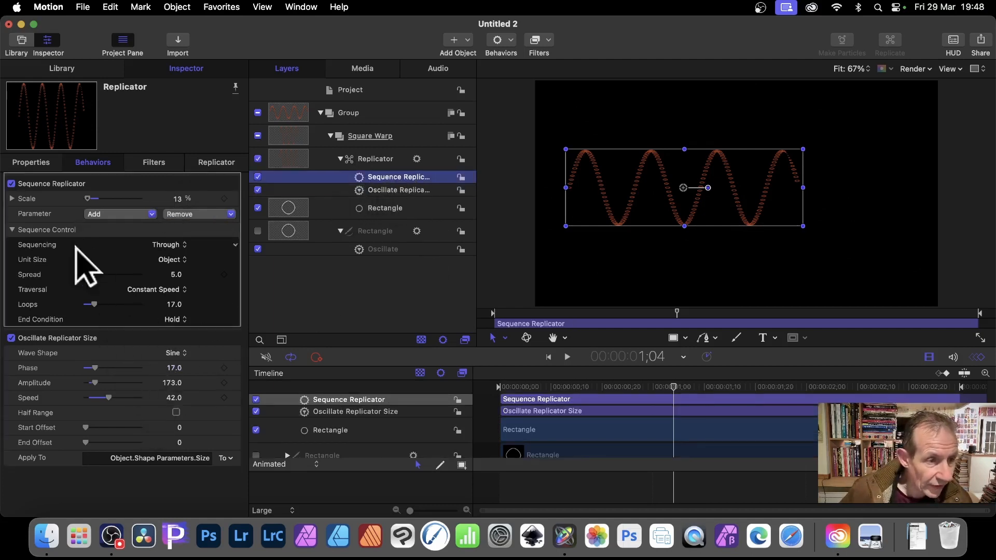
click(224, 162)
scroll(167, 351, down, 5)
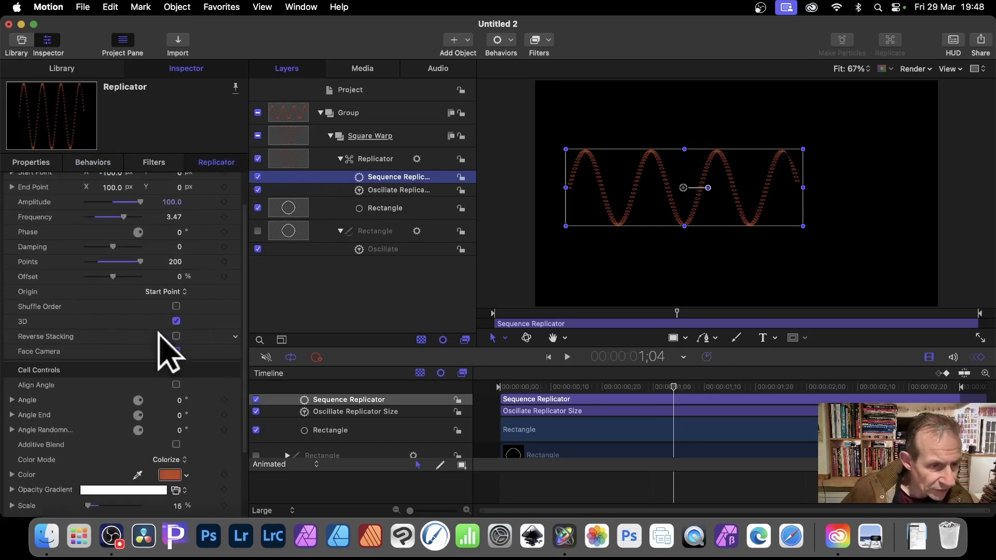
scroll(162, 329, down, 1)
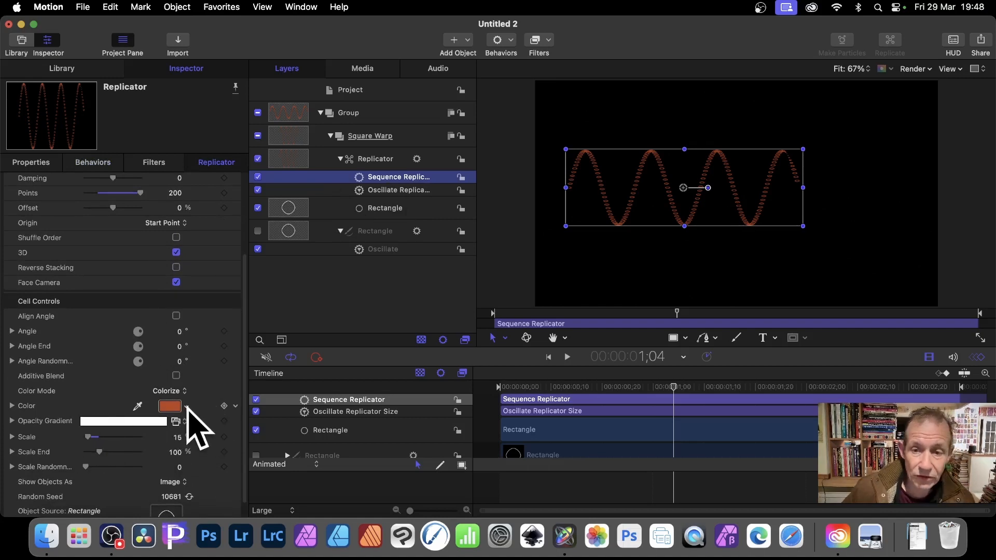
click(236, 406)
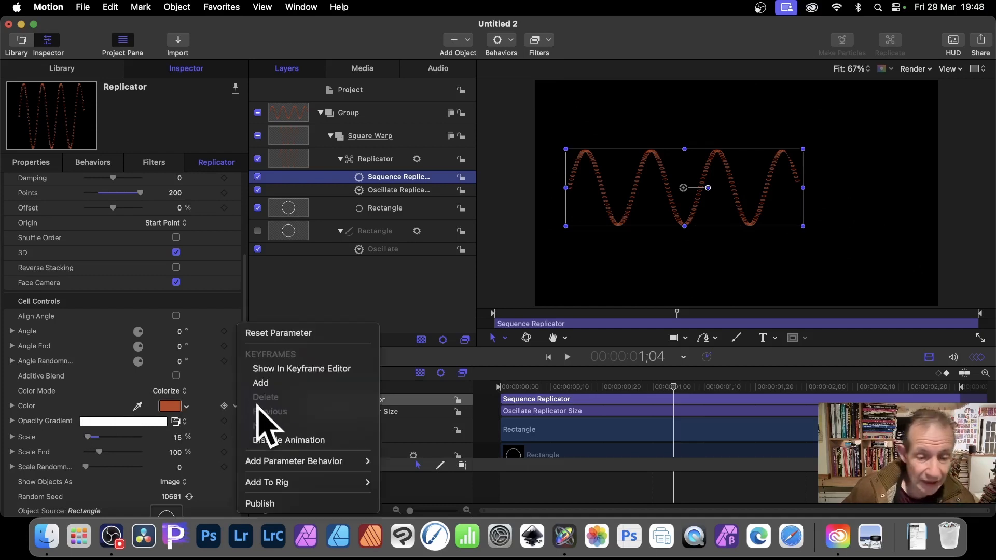
mouse_move(356, 457)
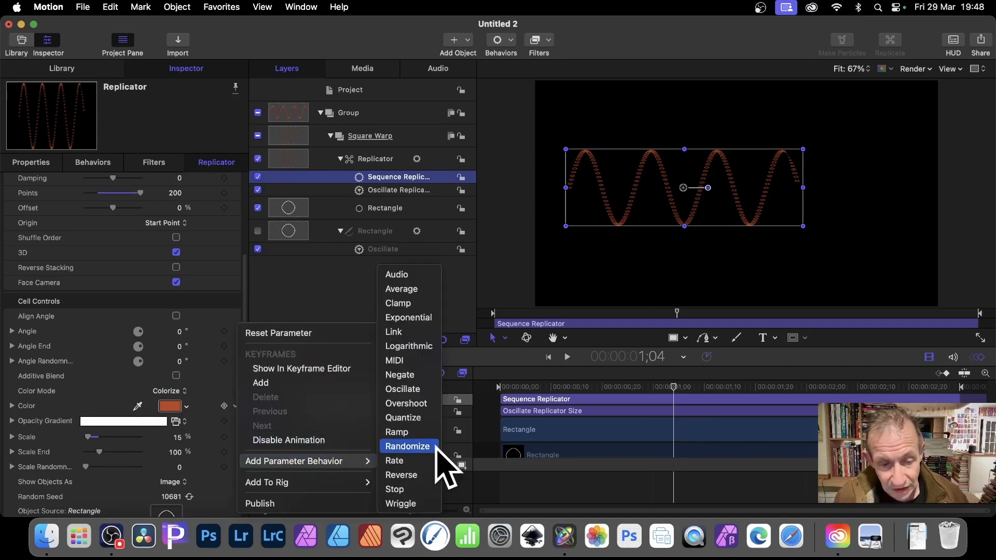
click(408, 446)
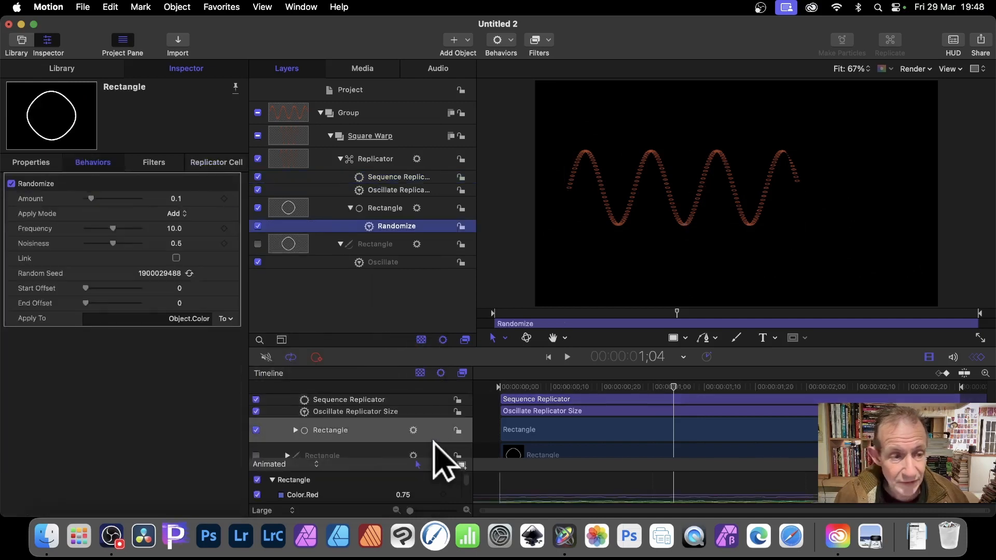
drag(91, 200, 129, 243)
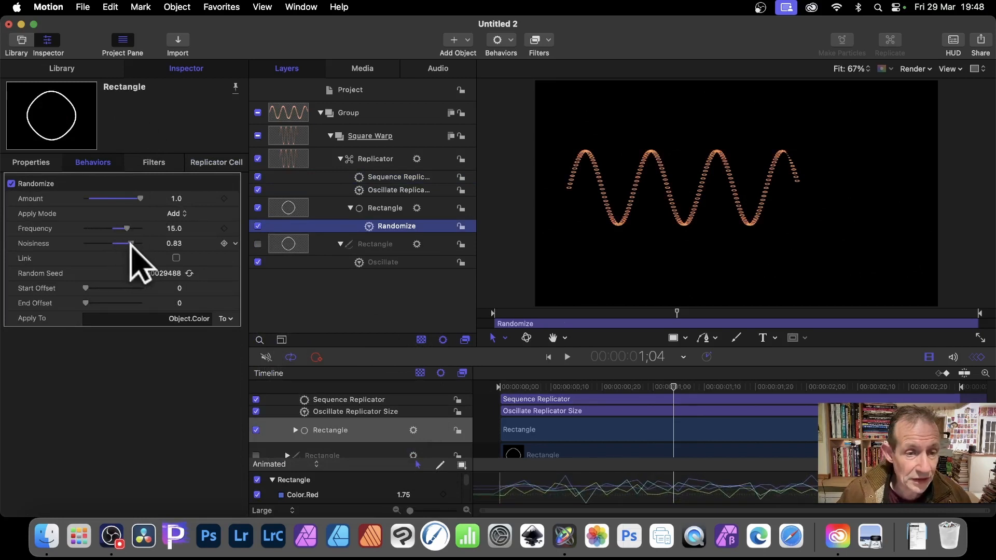
drag(671, 388, 812, 368)
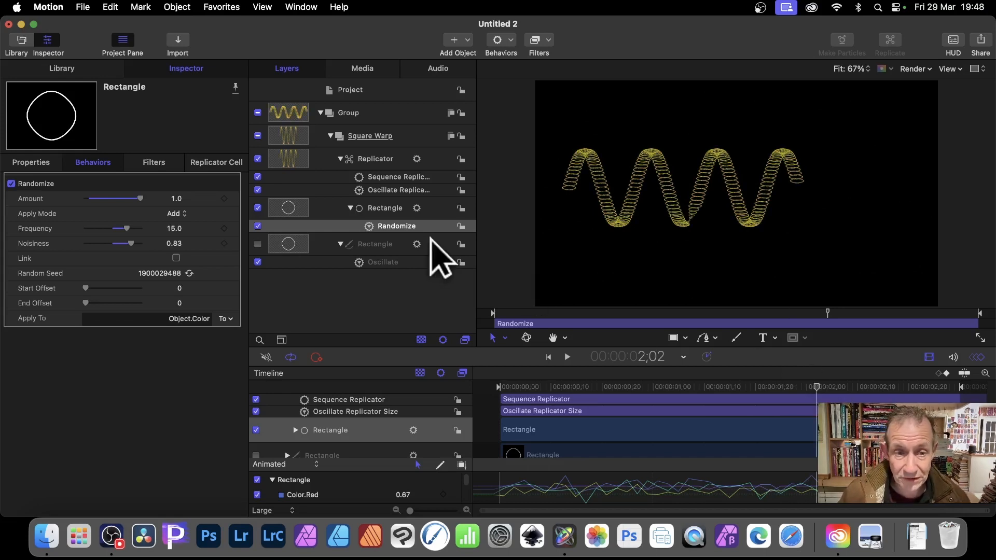
Step: Add a Randomize parameter behavior to the Replicator's Points parameter
click(383, 157)
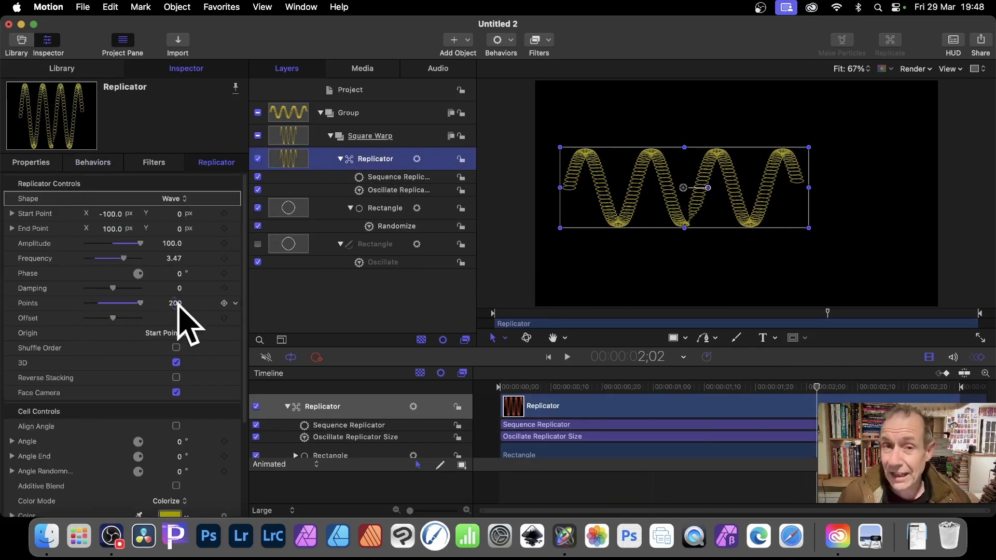
click(236, 305)
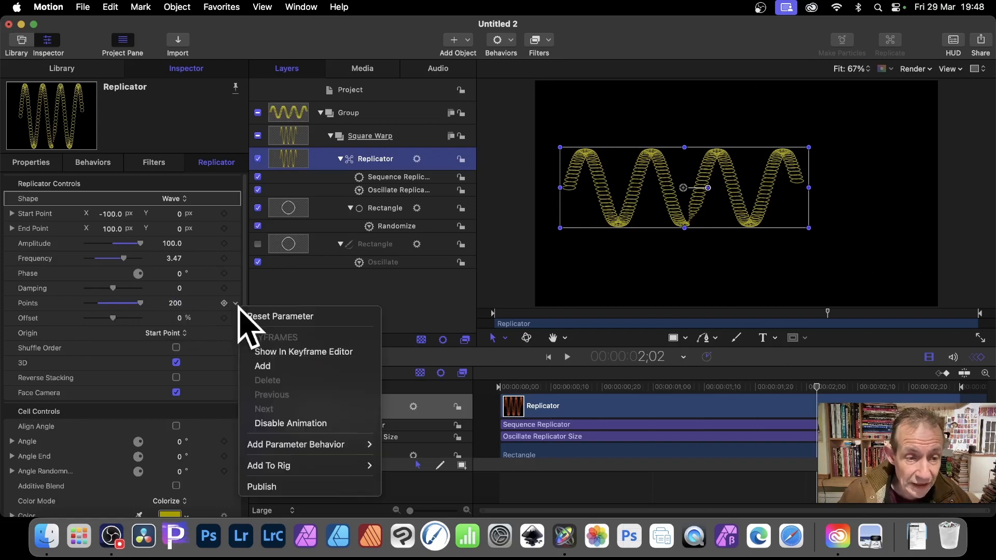
mouse_move(335, 447)
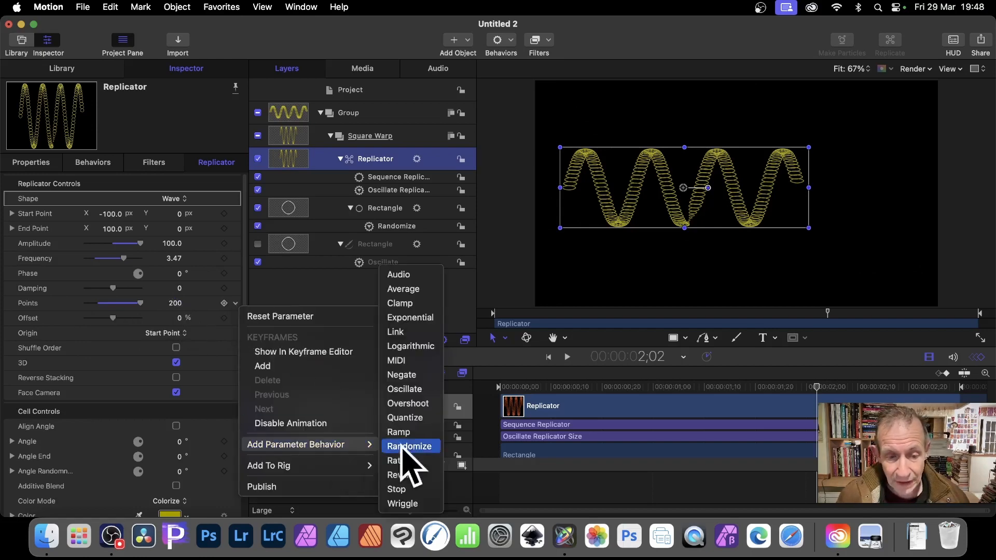
click(430, 446)
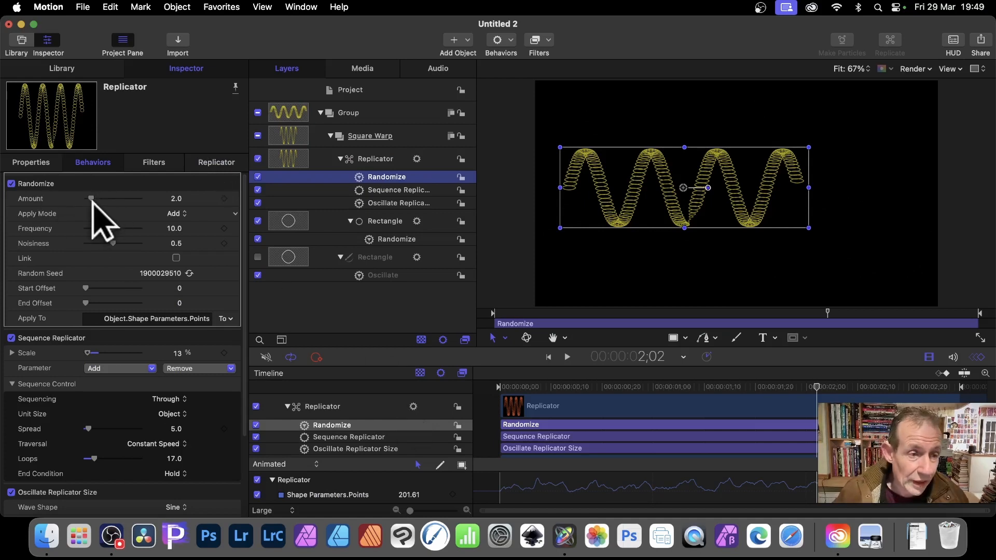
Step: Set the Points Randomize behavior to amount 100, frequency 13 and noisiness 0.7, checking the wave at 1;15
drag(93, 199, 144, 199)
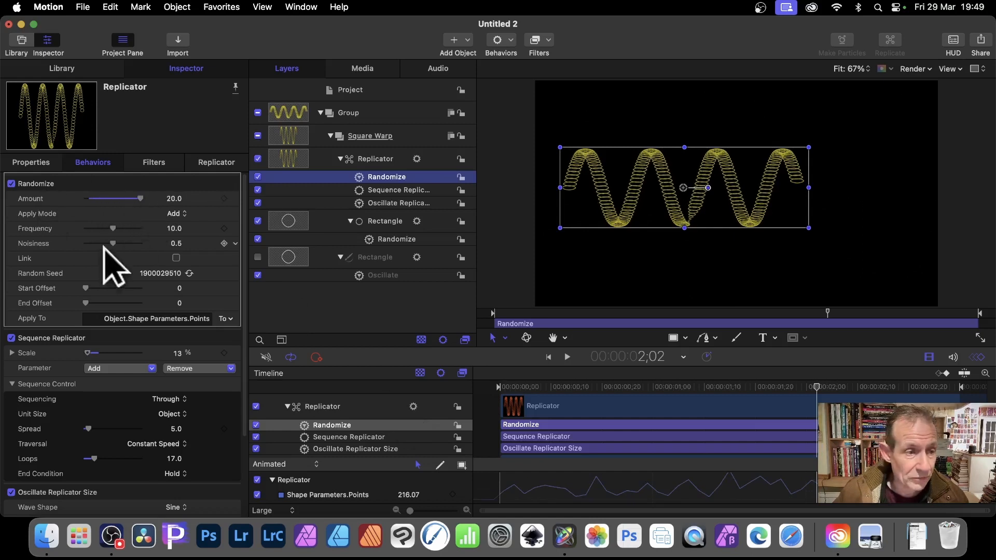
click(168, 199)
click(168, 199)
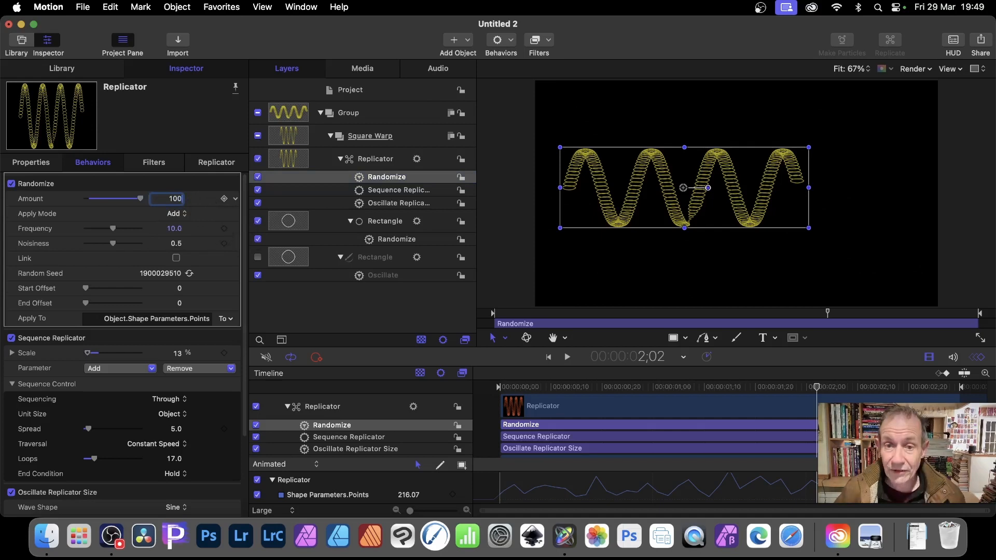
key(Return)
click(172, 228)
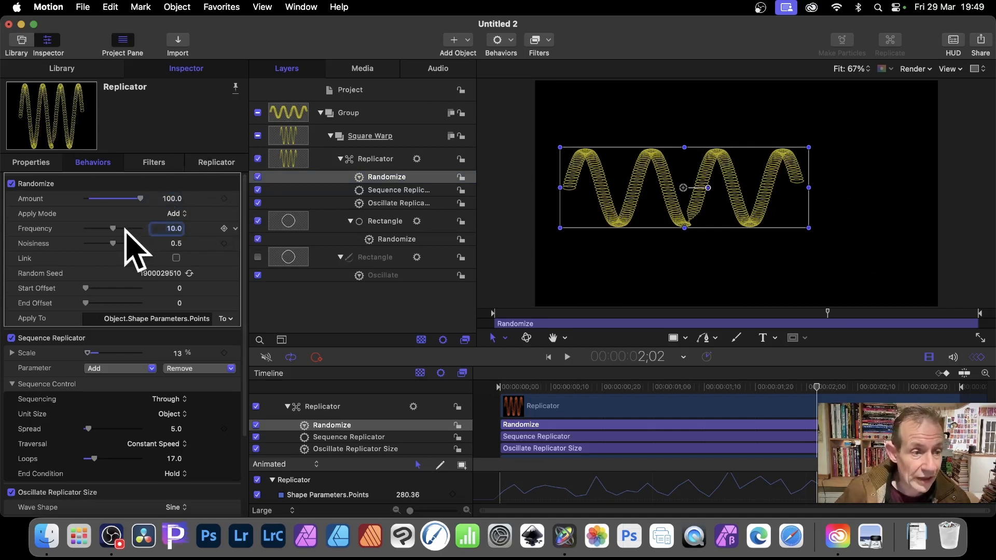
drag(114, 228, 123, 243)
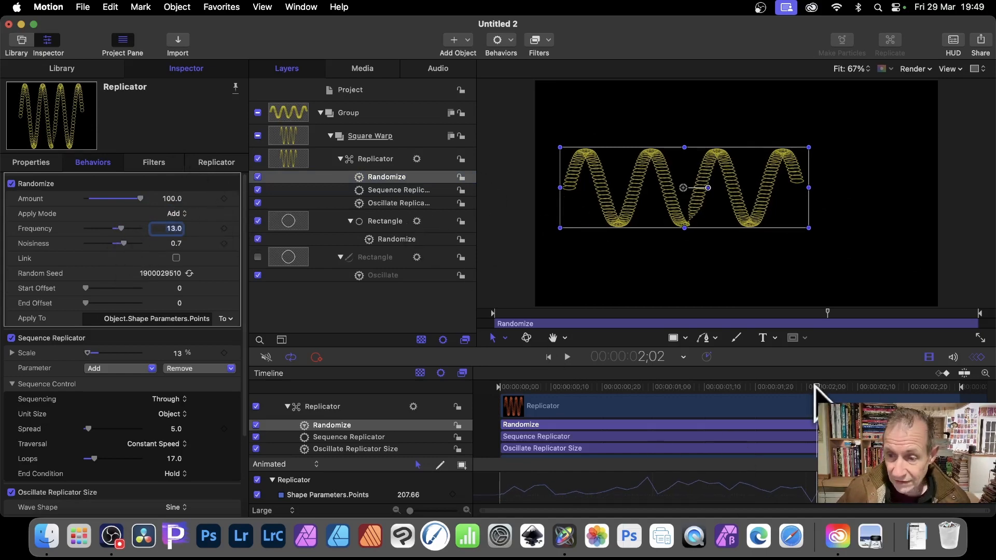
drag(815, 389, 729, 396)
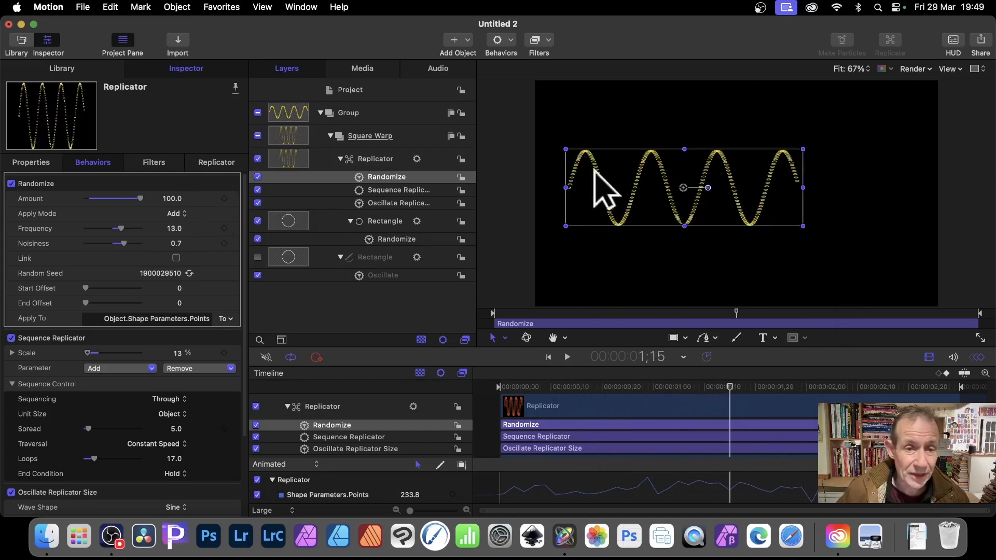
Step: Set the Replicator's wave frequency to 5.0 and its amplitude to 200
click(384, 159)
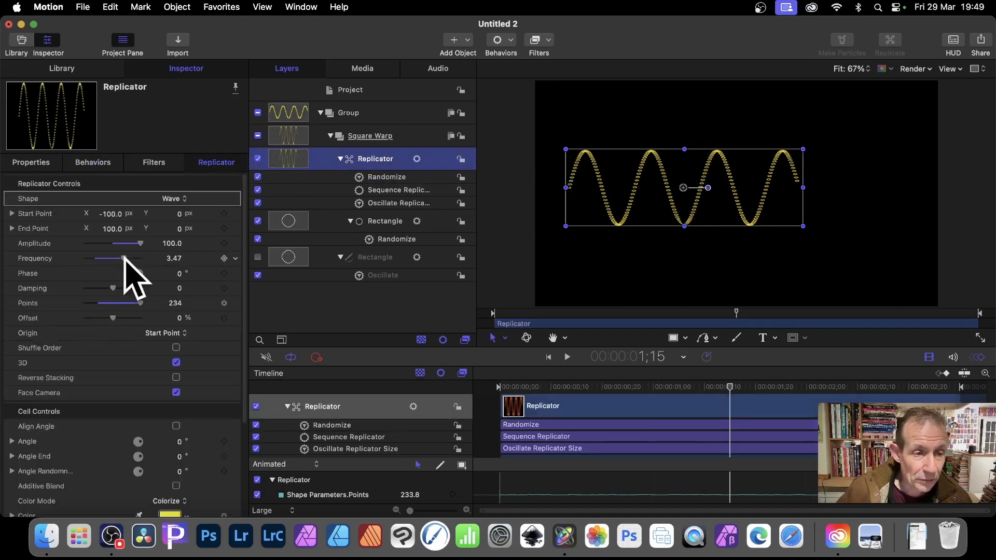
drag(125, 258, 151, 281)
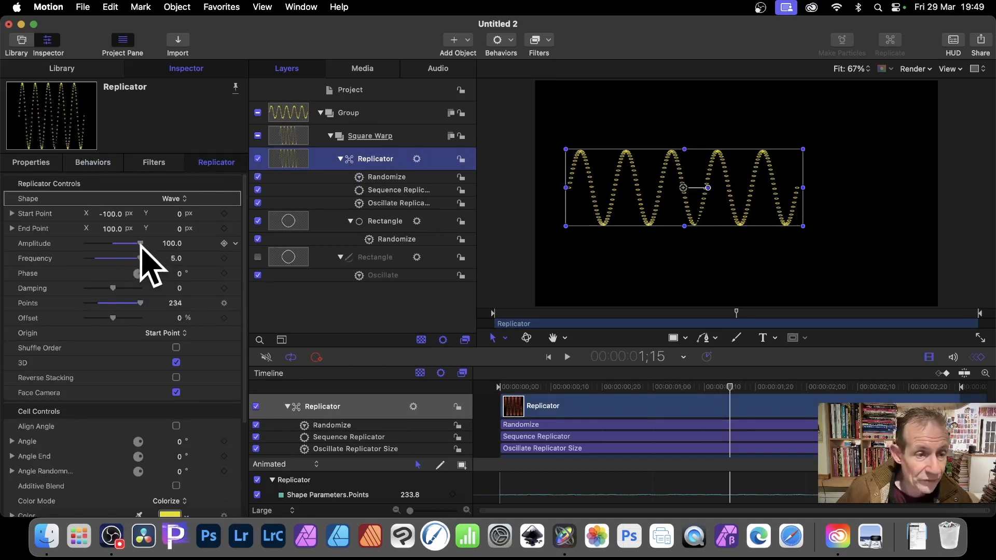
click(173, 243)
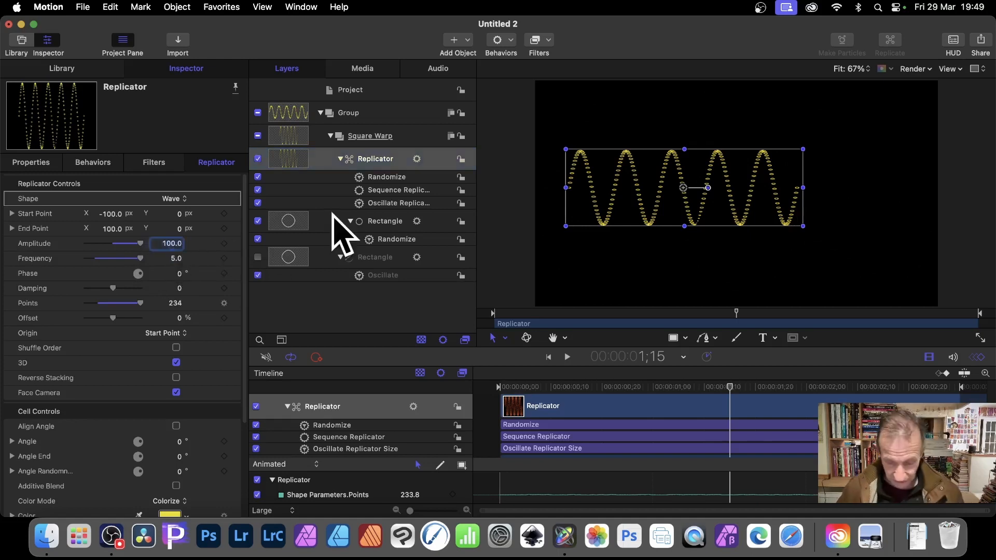
text(200)
key(Tab)
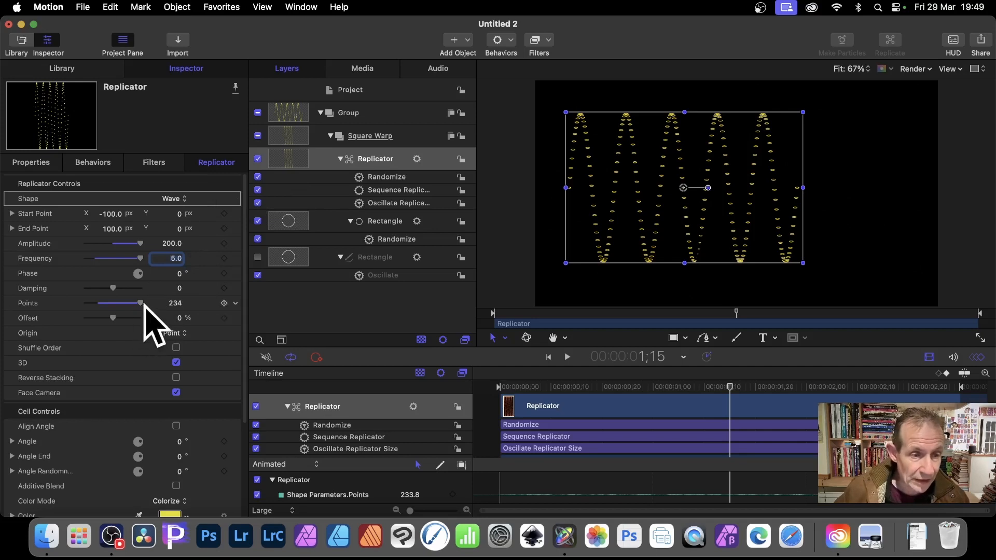
Step: Set the Replicator's Points value to 400 and check the wave at 1;13
click(176, 302)
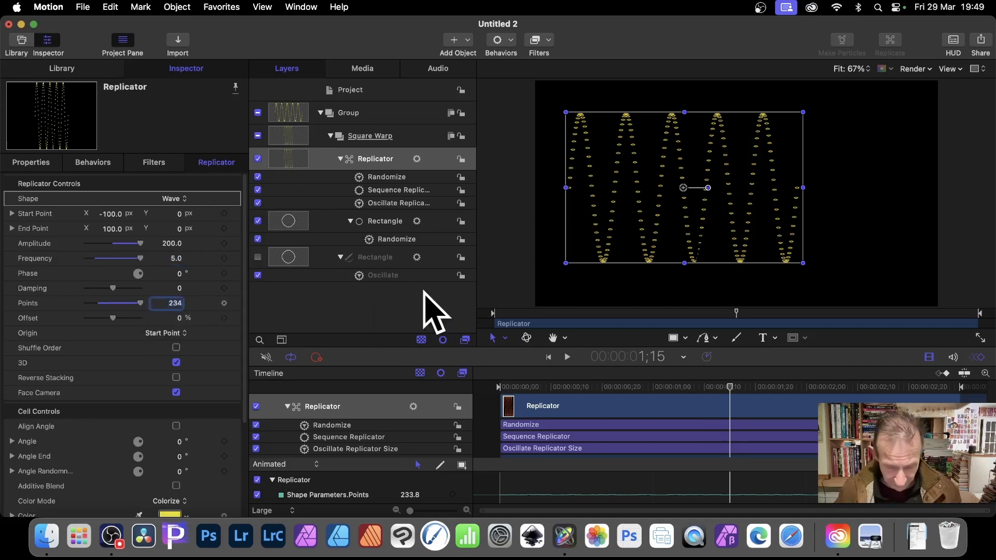
text(400)
key(Tab)
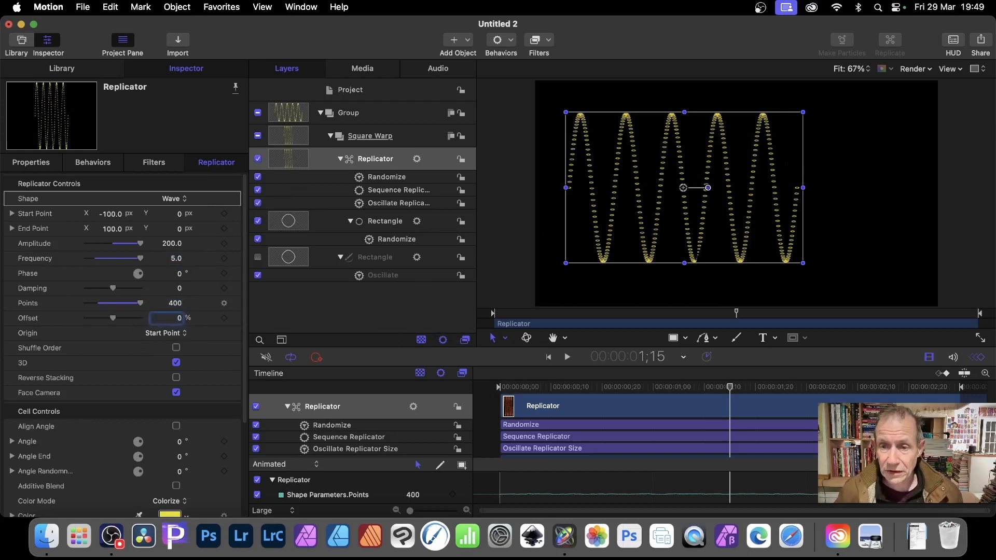
mouse_move(729, 394)
mouse_down()
mouse_move(553, 395)
mouse_move(911, 395)
mouse_move(720, 397)
mouse_up()
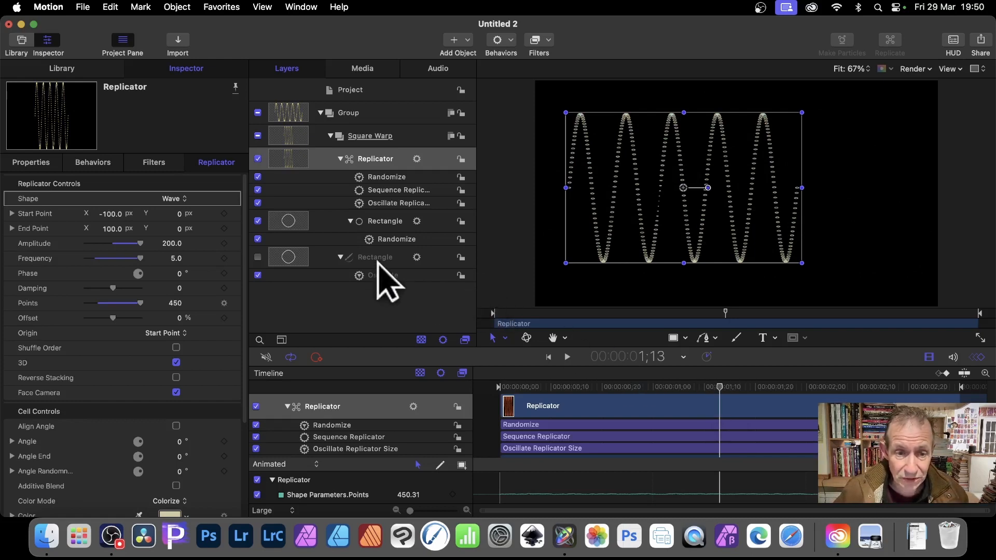
Step: Enable the fill of the source rectangle below the Replicator, keeping the fill black
click(393, 257)
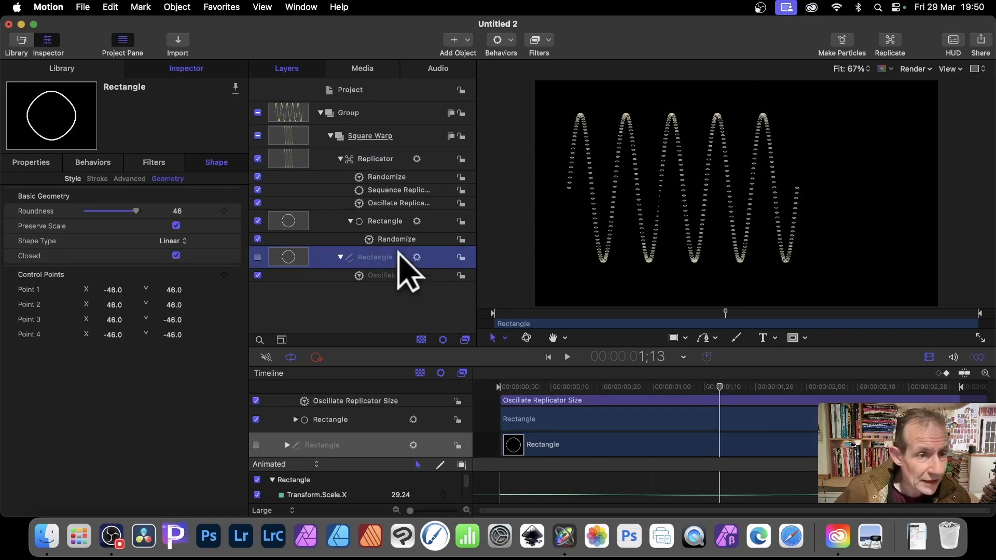
click(38, 162)
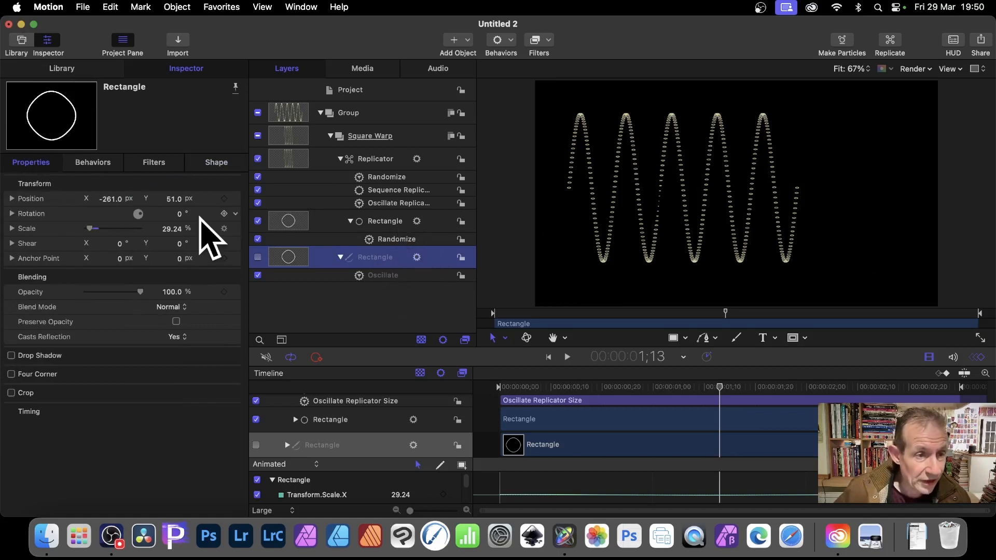
click(216, 163)
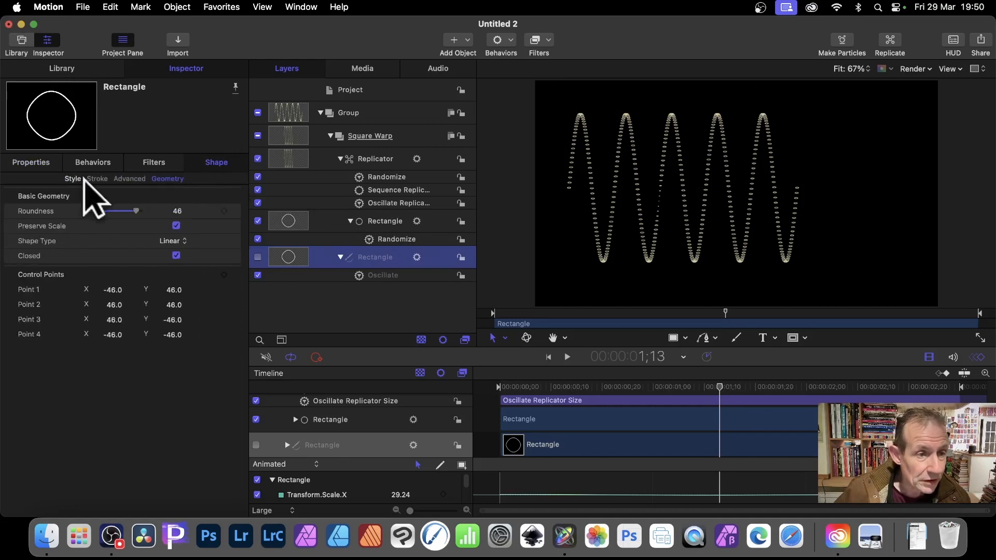
click(73, 178)
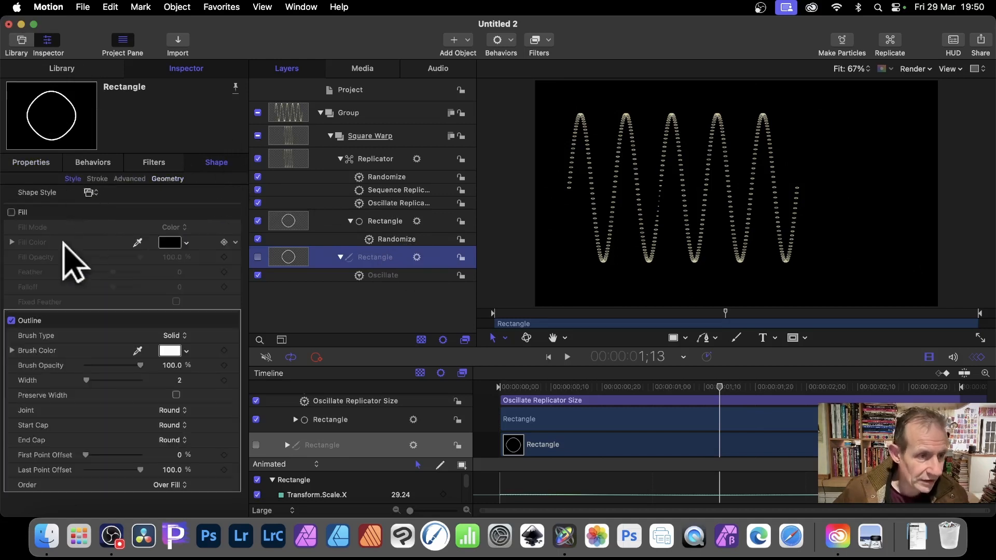
click(11, 212)
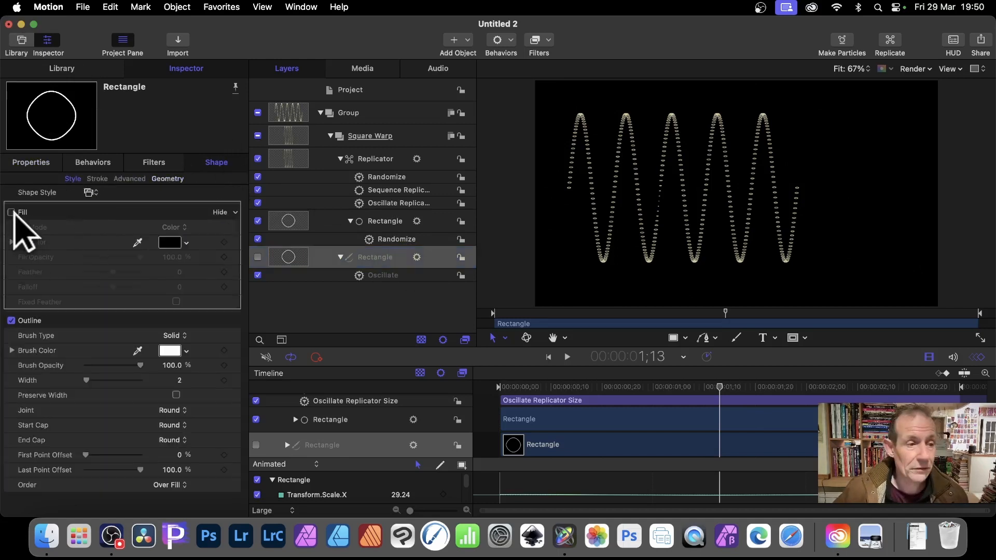
click(12, 212)
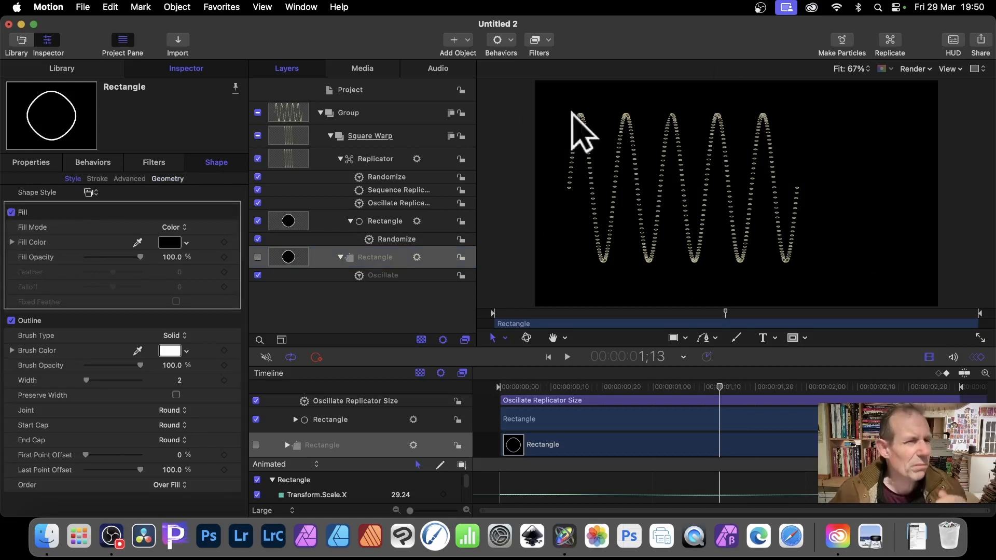
Step: Set the project's background colour to Spring green after trying Turquoise and red, and check the wave at 0;20
click(368, 91)
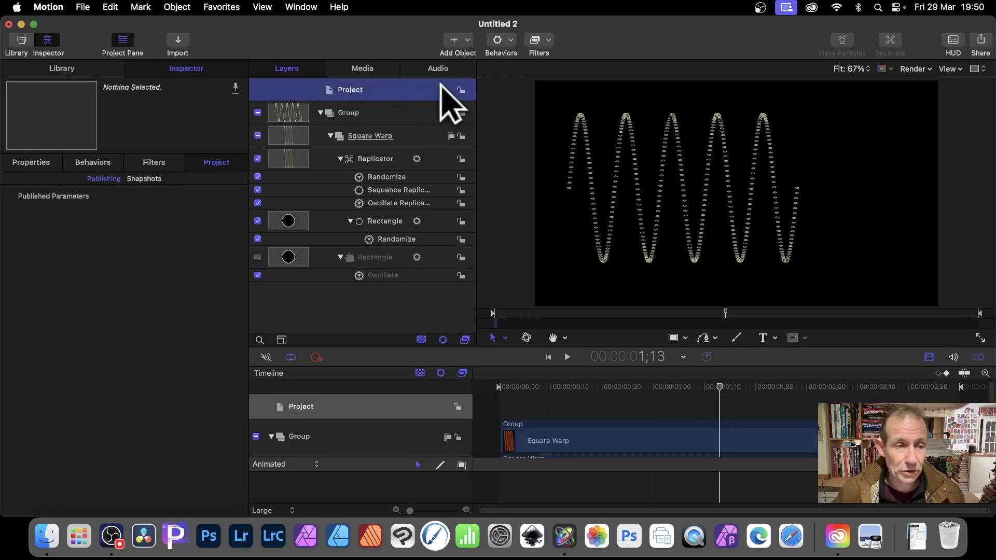
click(32, 164)
click(157, 378)
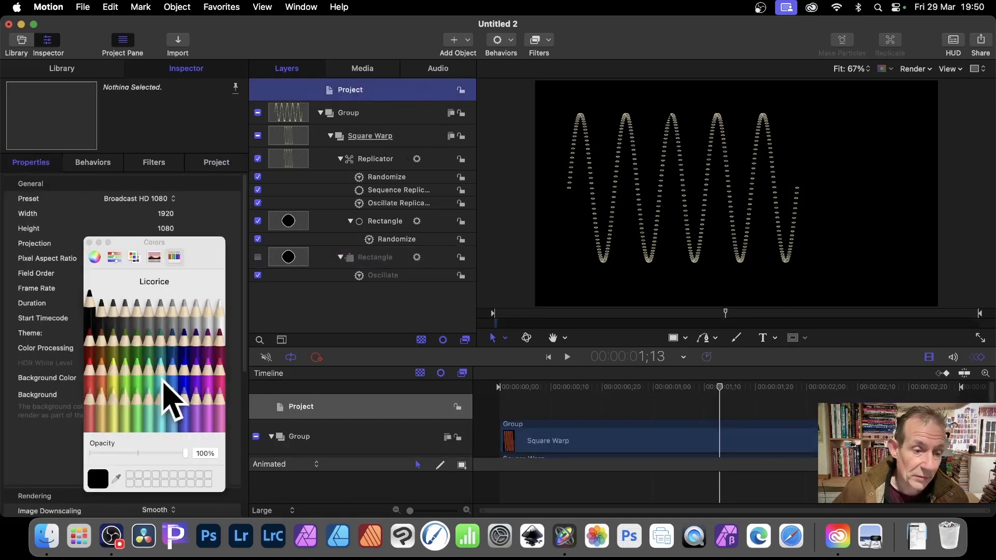
click(160, 374)
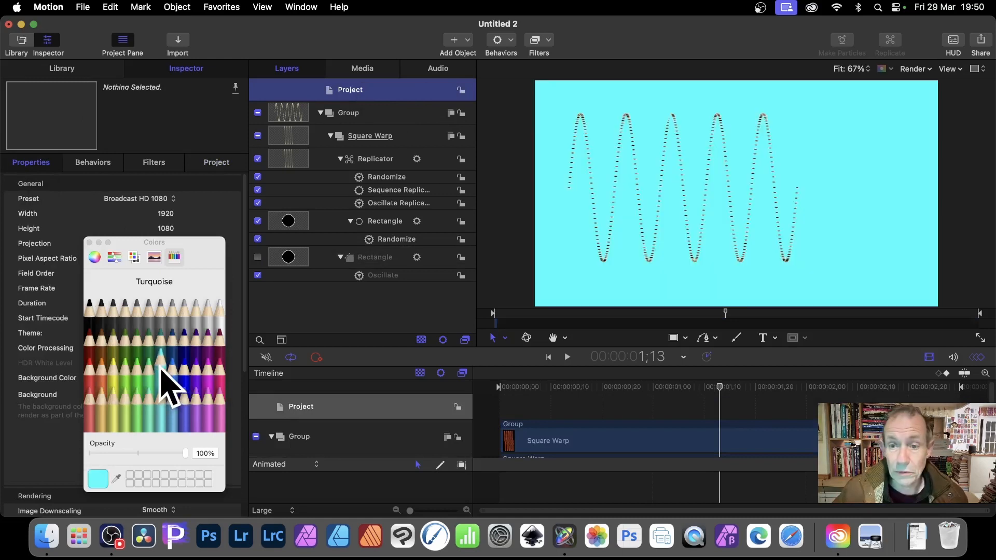
click(95, 369)
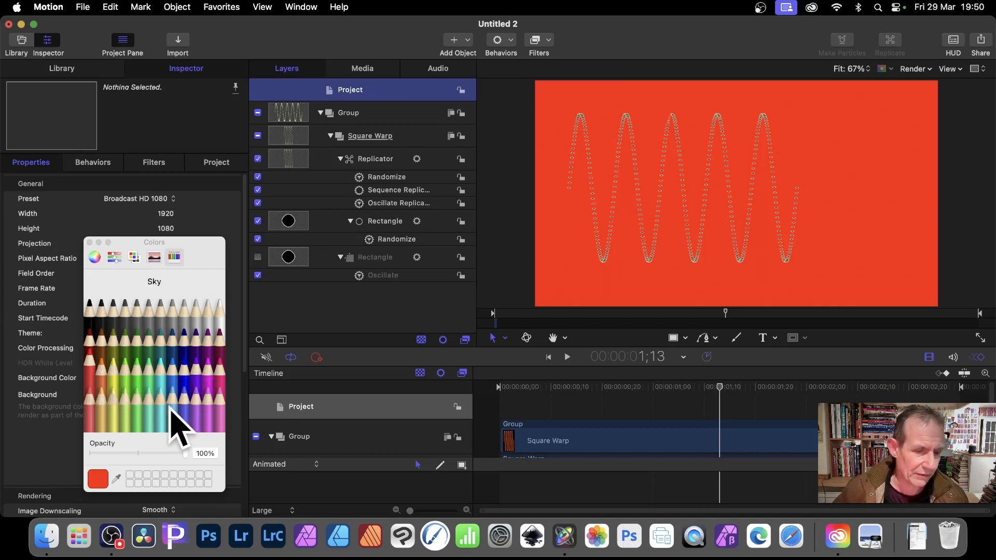
click(138, 366)
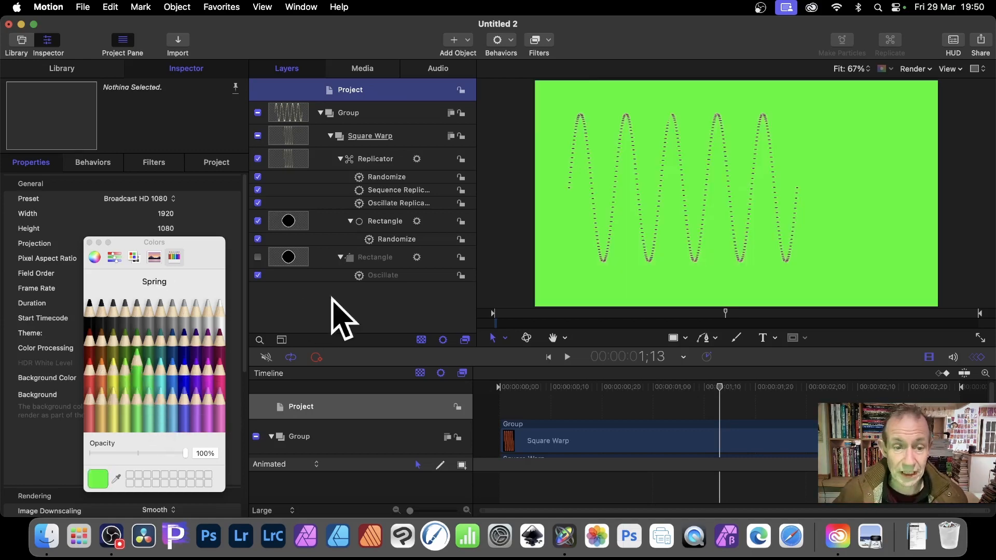
drag(720, 389, 602, 394)
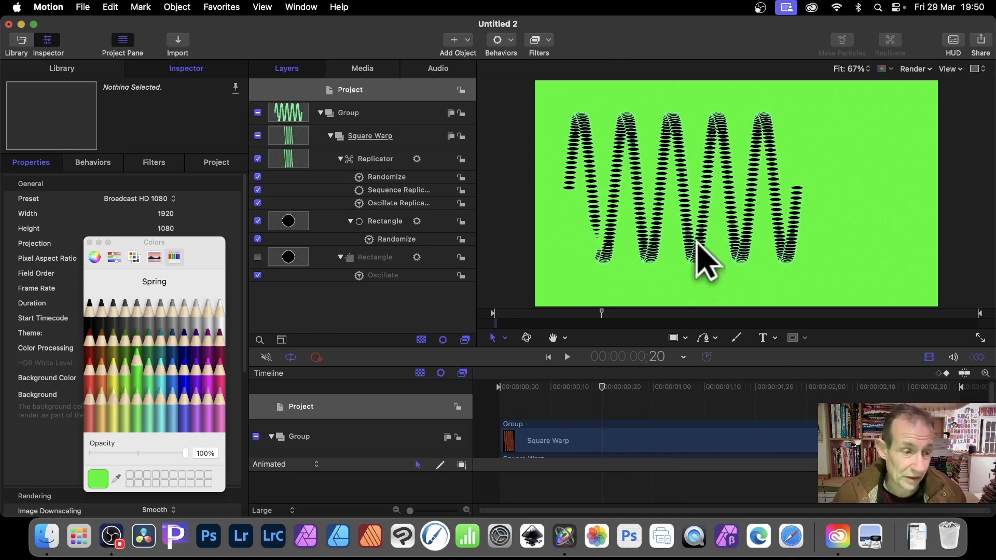
click(90, 242)
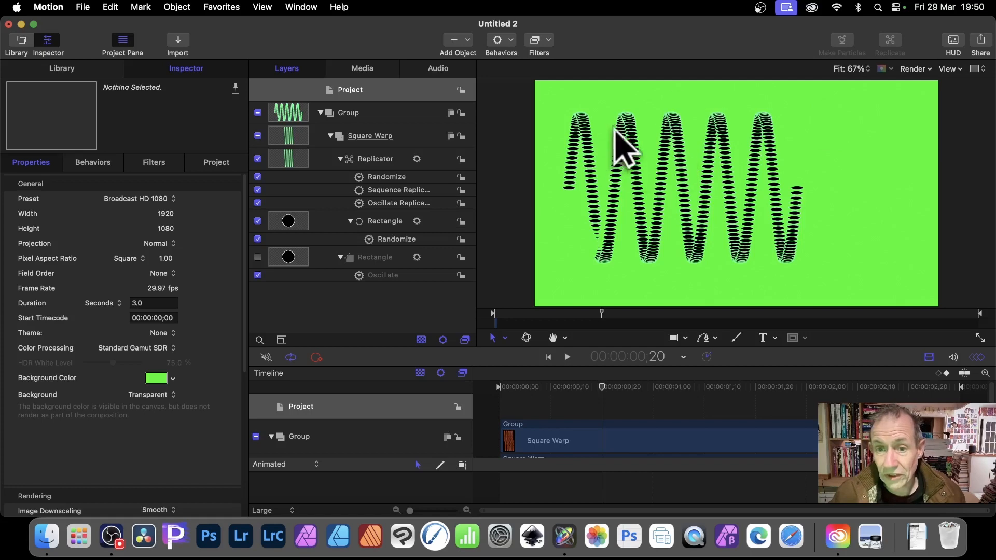
Step: Add a Randomize parameter behavior to the source rectangle's fill colour
click(376, 259)
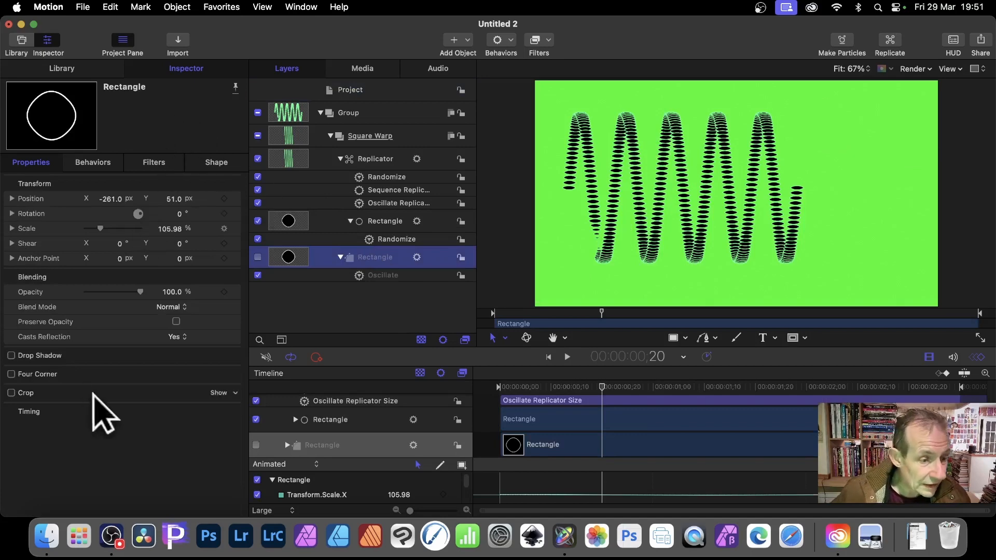
click(216, 163)
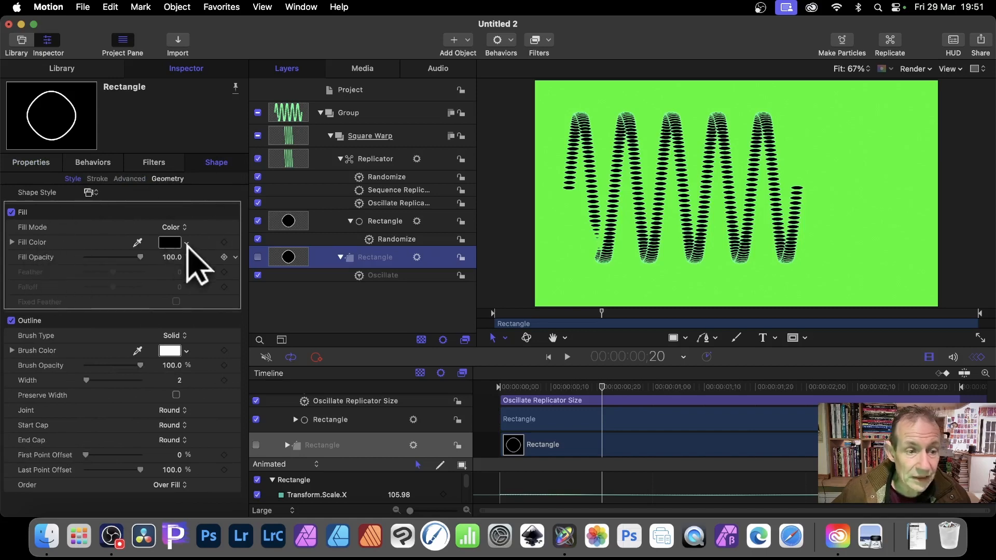
click(236, 242)
mouse_move(311, 383)
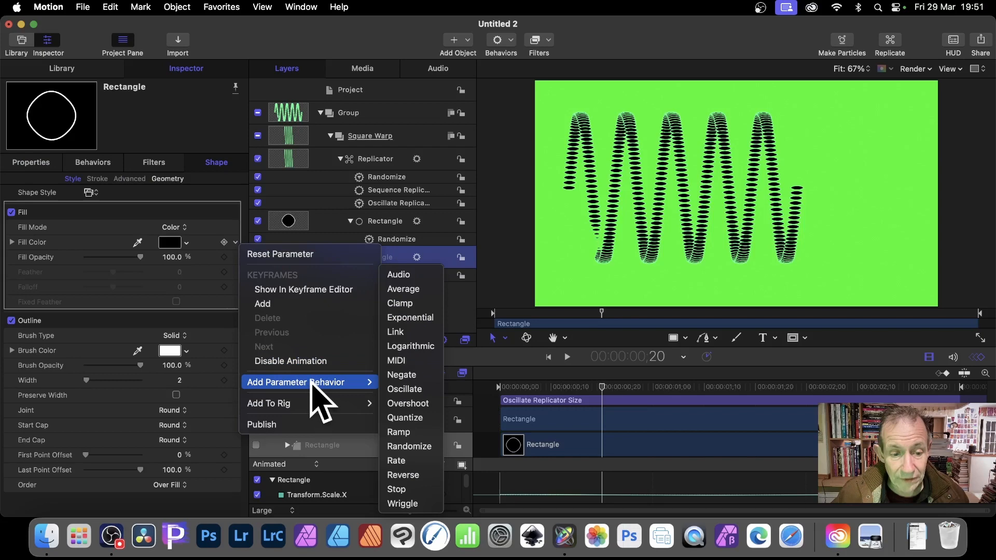
click(428, 448)
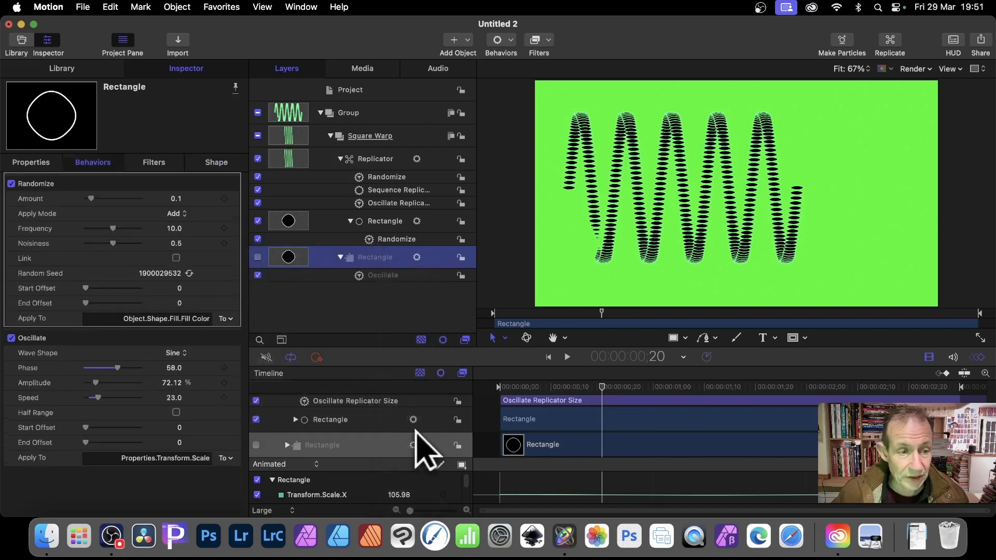
Step: Set the fill colour Randomize to amount 0.76, frequency 14 and noisiness 0.66, and check the wave at 1;23
drag(92, 198, 126, 199)
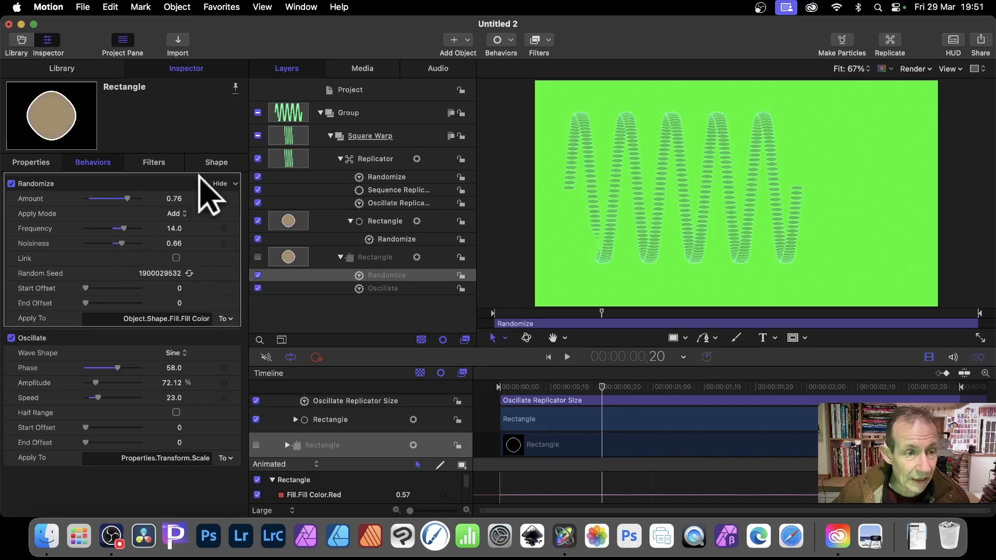
click(217, 163)
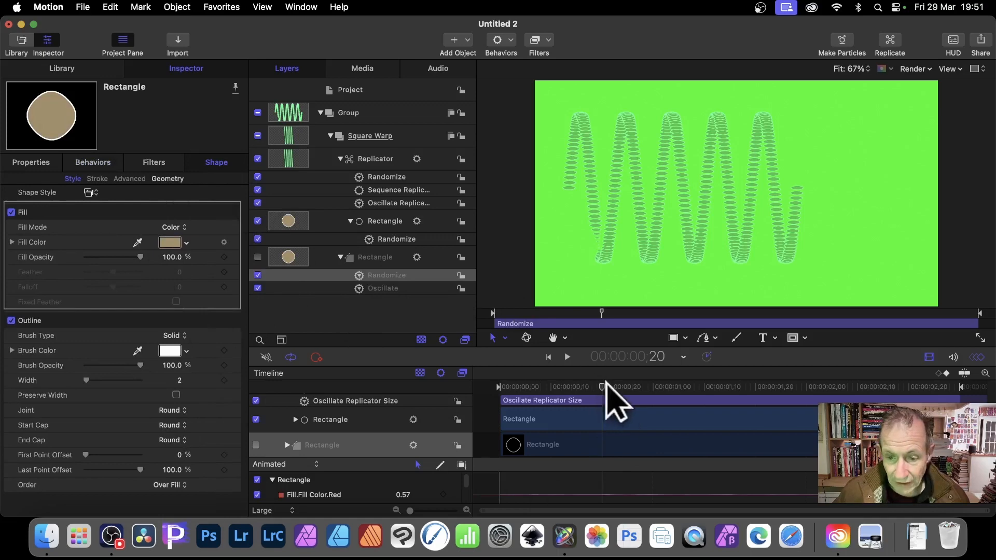
drag(603, 395, 771, 395)
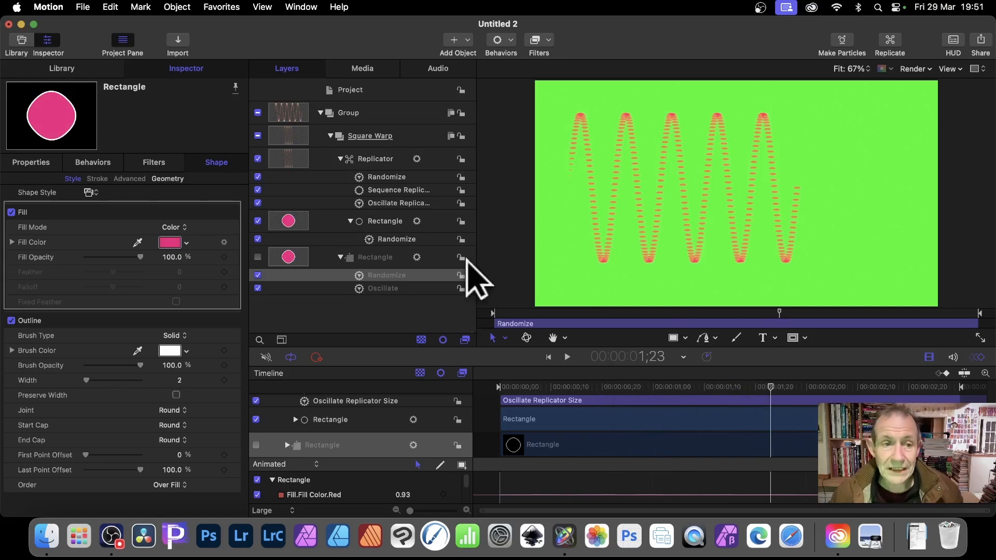
Step: Duplicate the whole wave group and offset the copy up and to the left of the original in the canvas
click(348, 114)
click(321, 112)
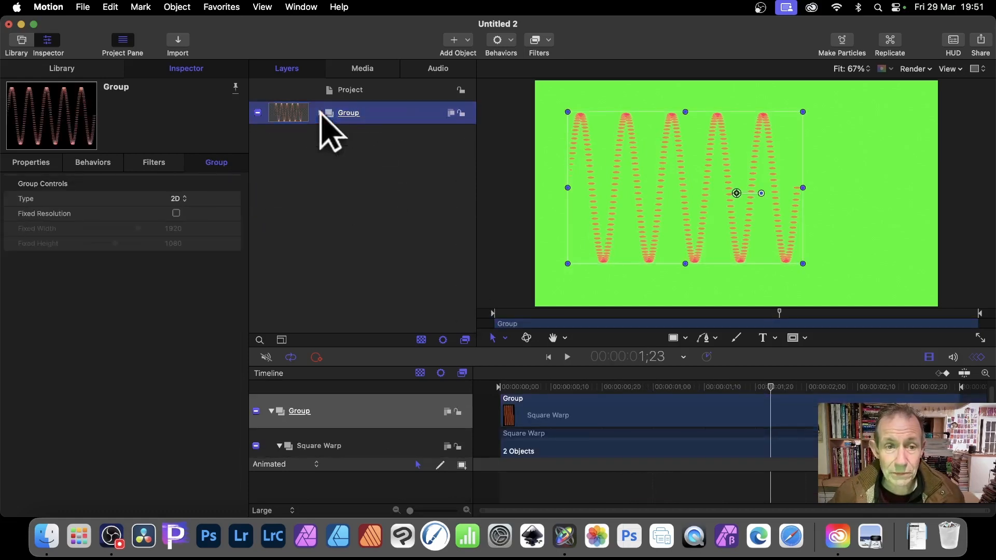
right_click(352, 113)
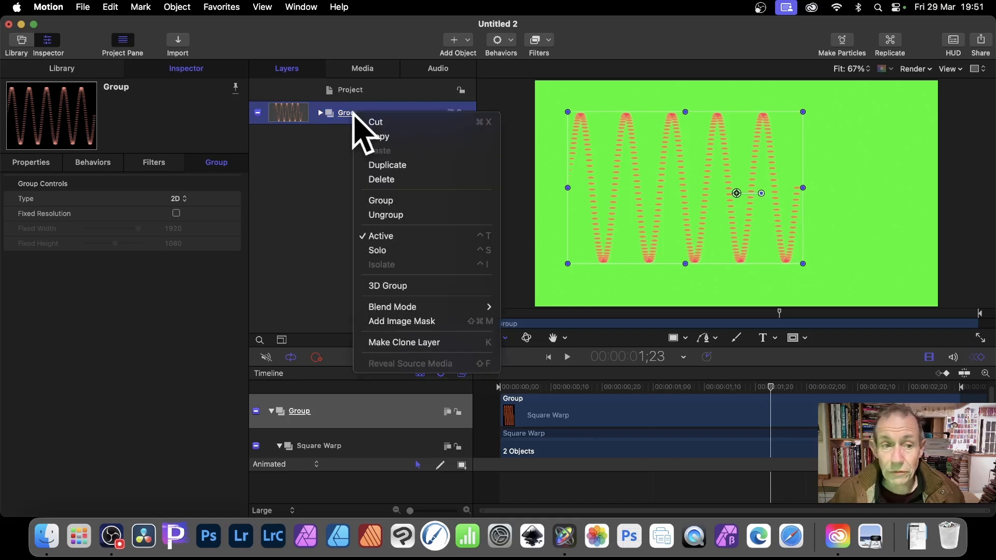
click(385, 162)
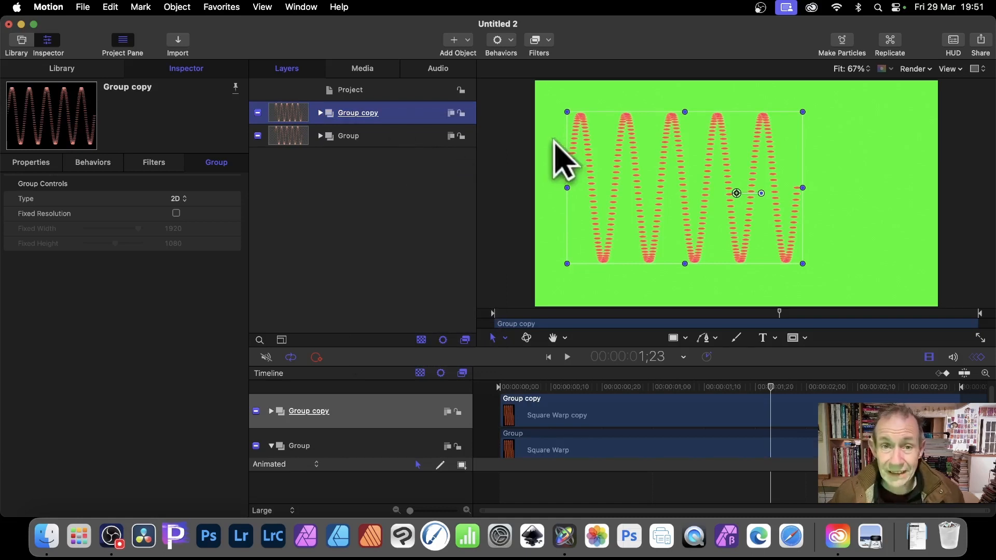
drag(583, 120, 568, 101)
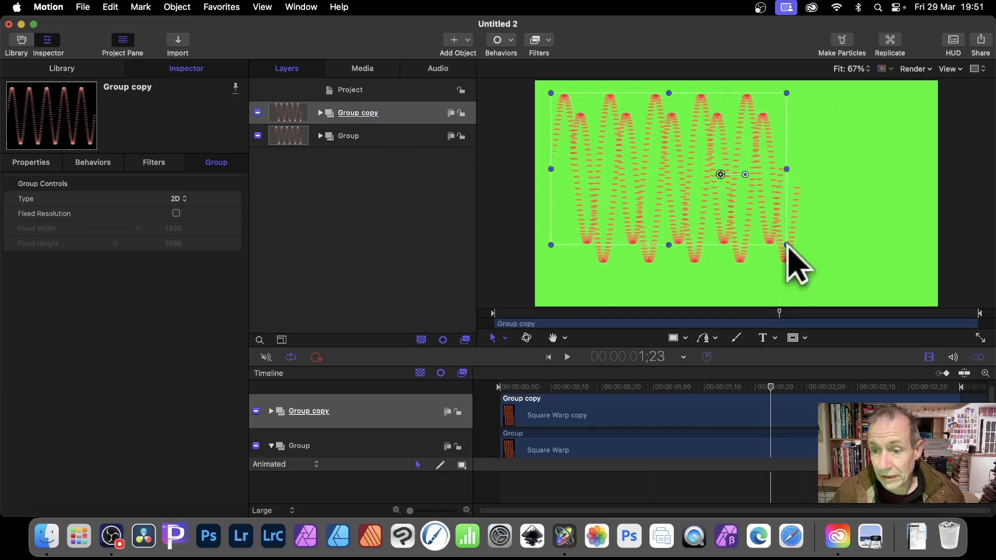
Step: Shift the original group's Square Warp slightly right, enlarge it towards the lower-right of the canvas, and check the waves at 0;29
drag(789, 260, 873, 247)
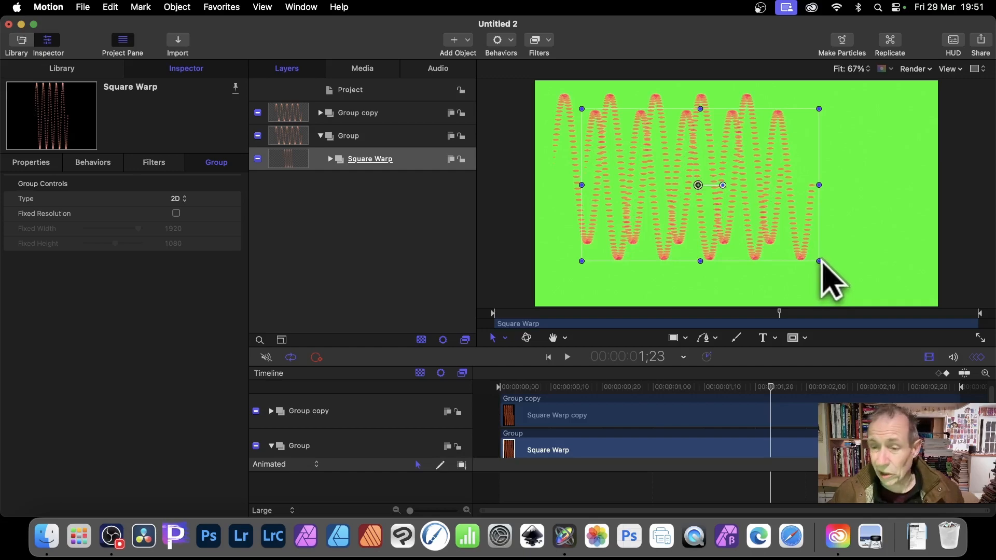
drag(820, 262, 877, 293)
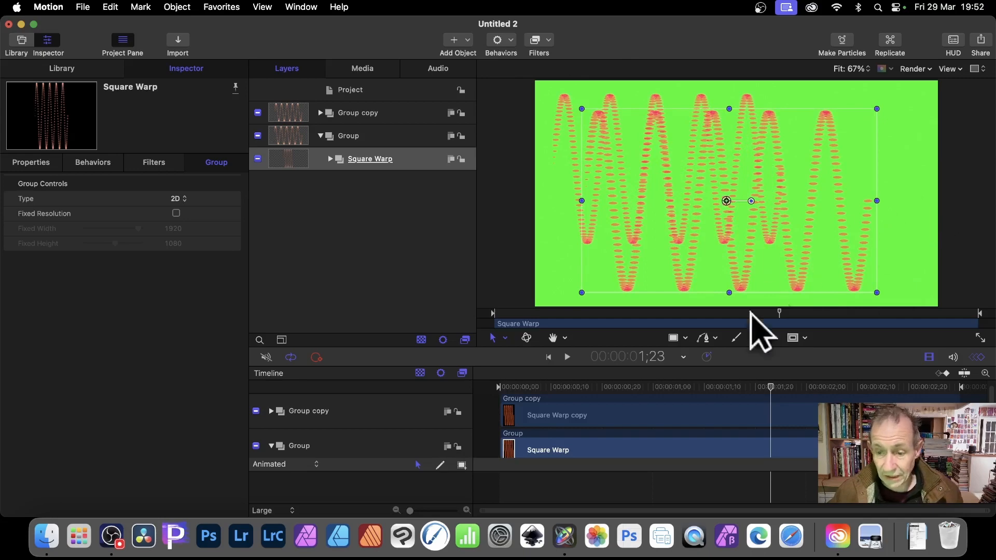
drag(769, 388, 648, 395)
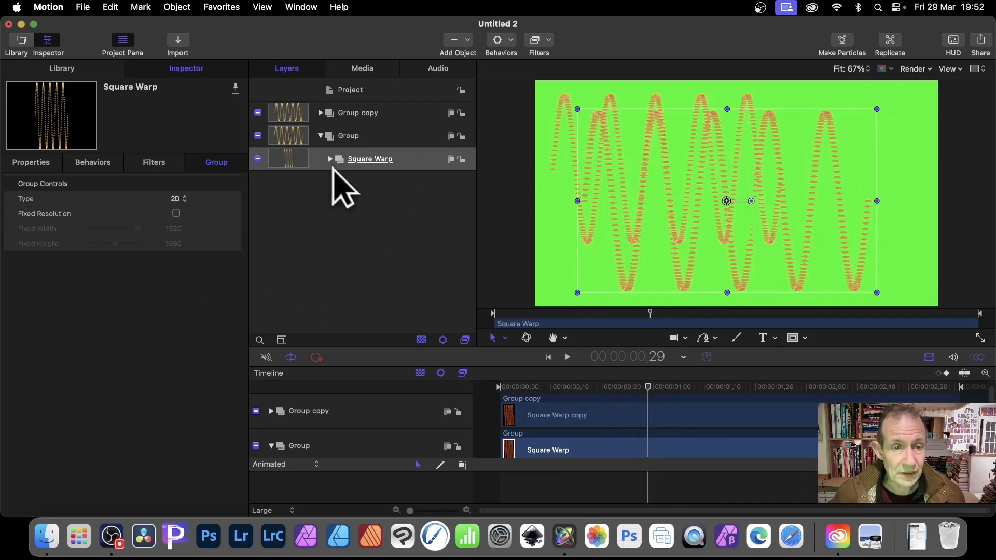
Step: Generate a new random seed for the fill colour Randomize behavior on the original group's source rectangle
click(331, 159)
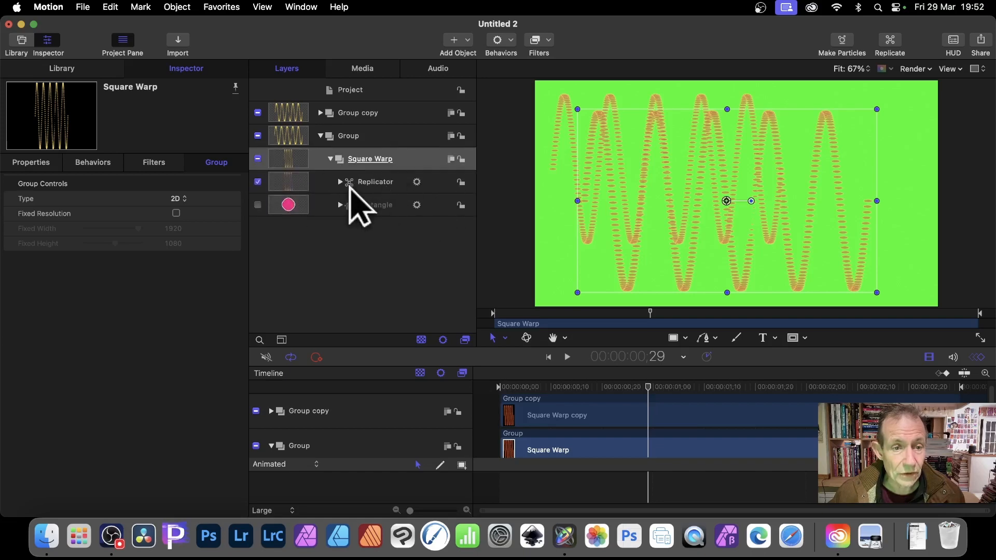
click(340, 182)
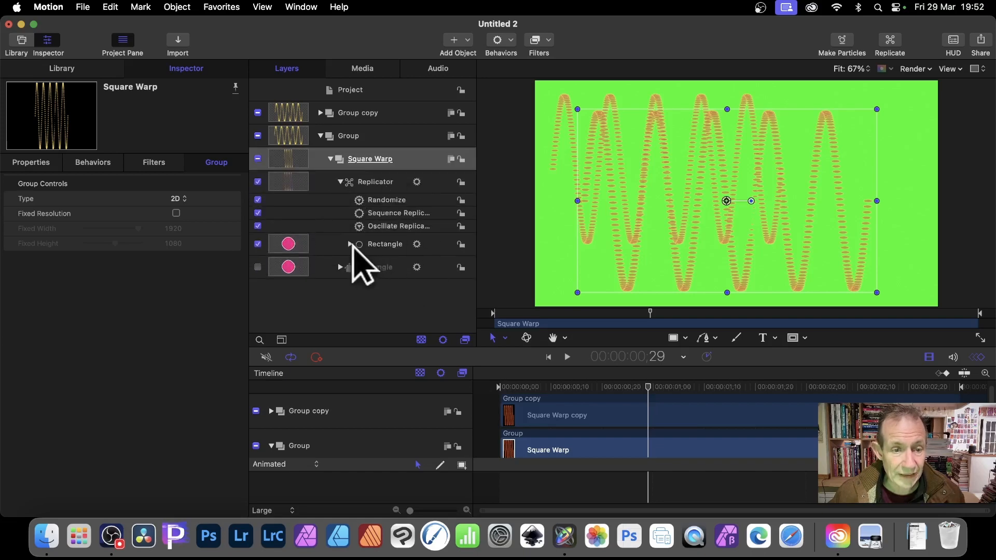
click(376, 268)
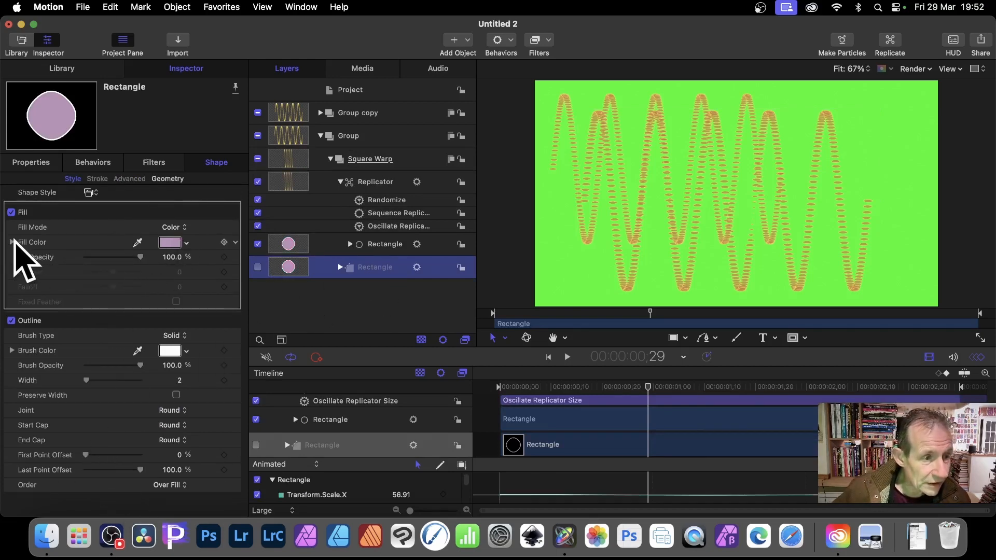
click(13, 242)
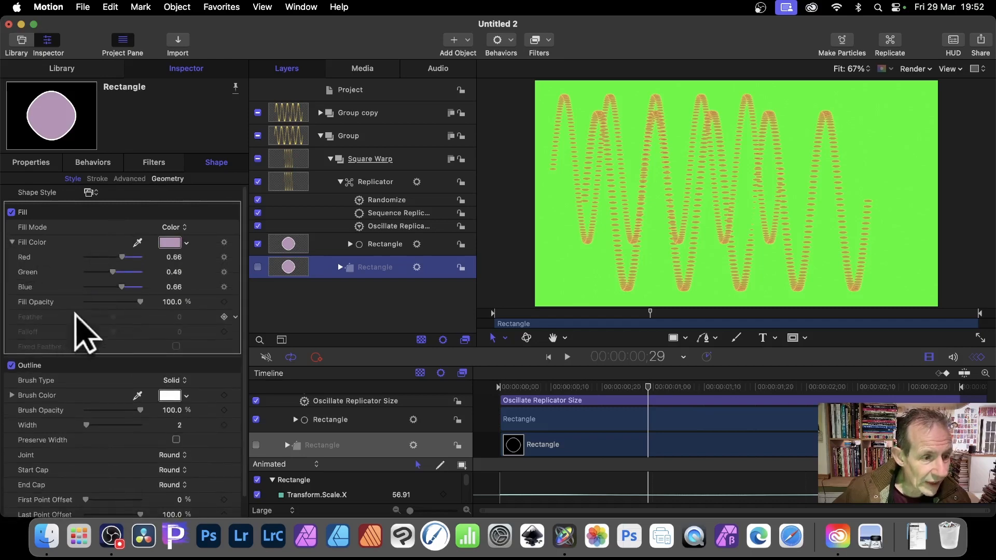
scroll(98, 334, down, 1)
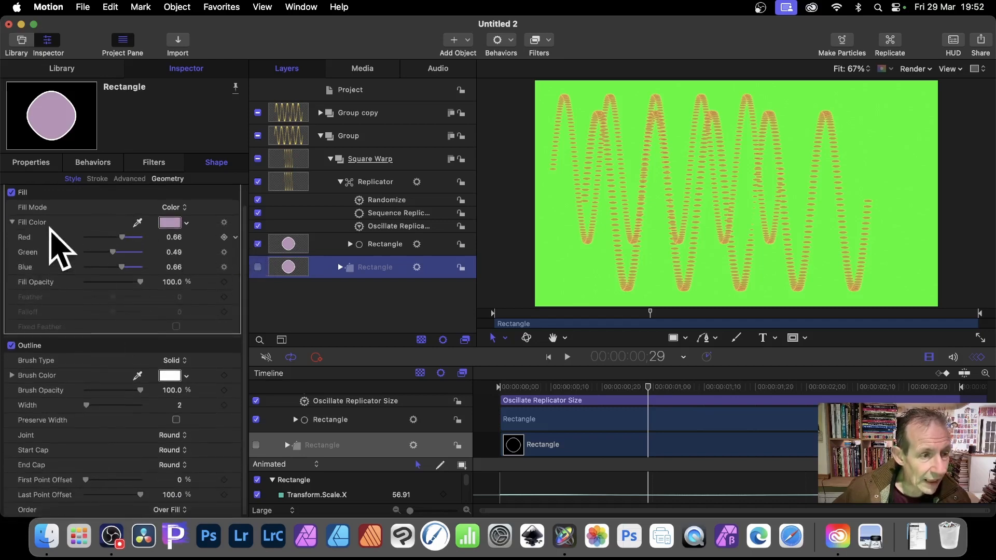
click(235, 223)
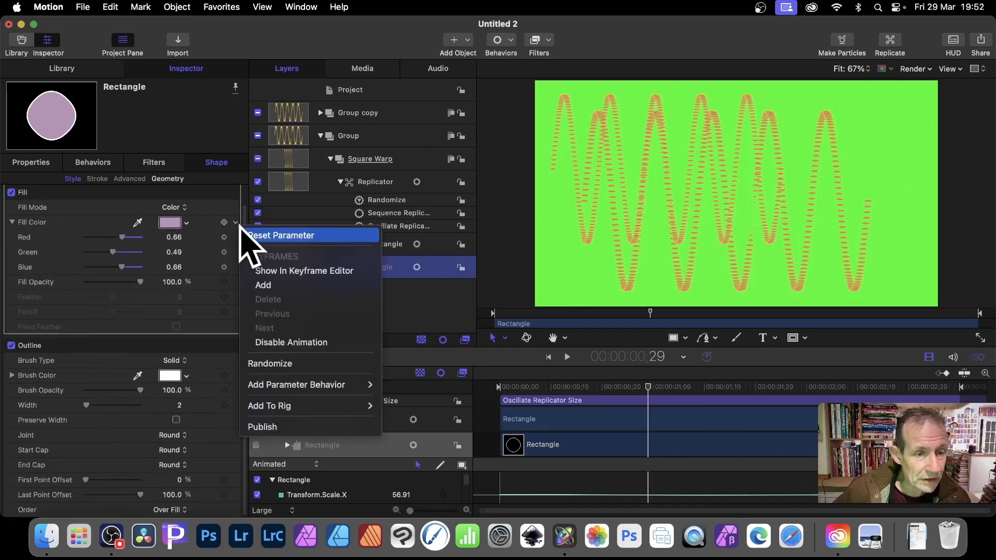
click(293, 364)
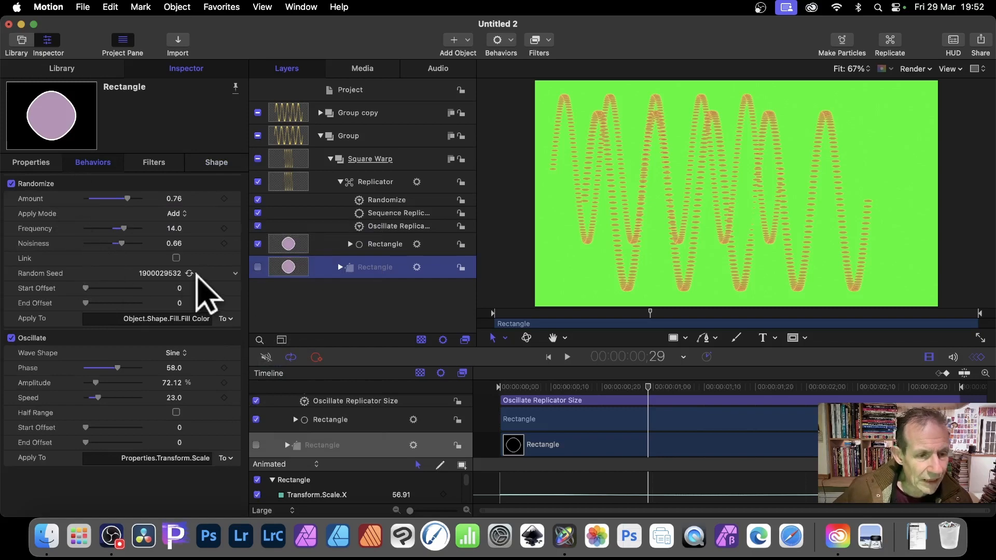
click(190, 273)
click(189, 274)
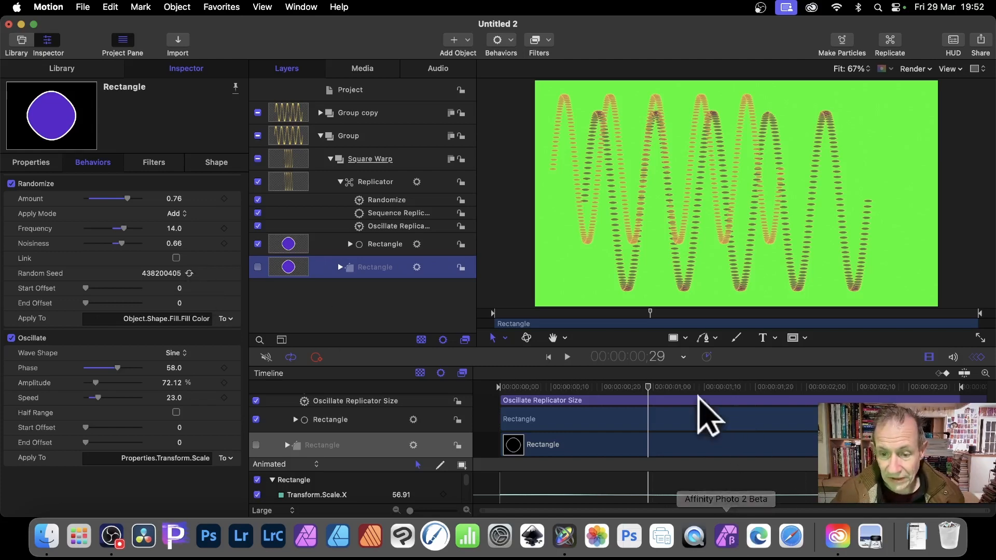
Step: Generate a new random seed for the Points Randomize behavior on the copied group's replicator, checking the waves at 1;19 and 2;02
drag(650, 405, 749, 387)
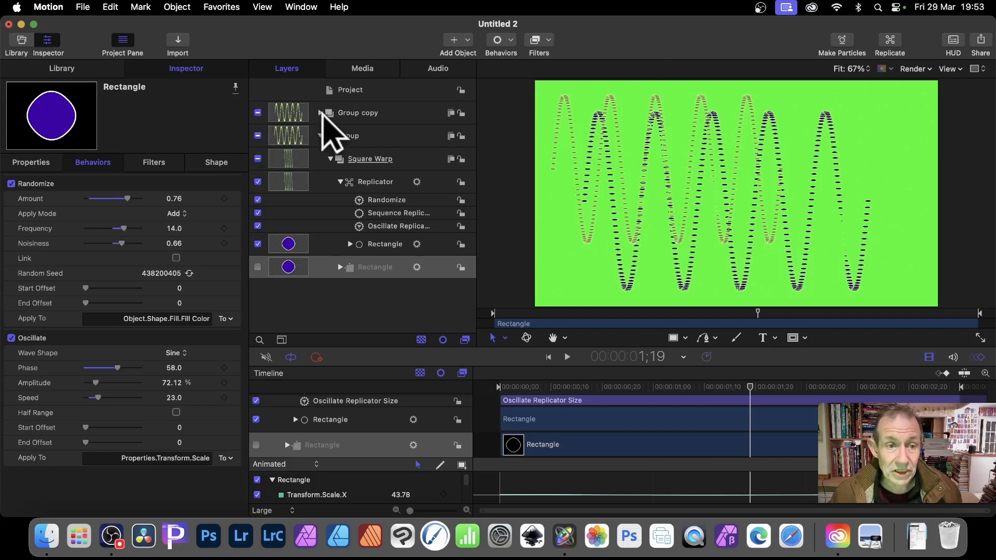
click(321, 113)
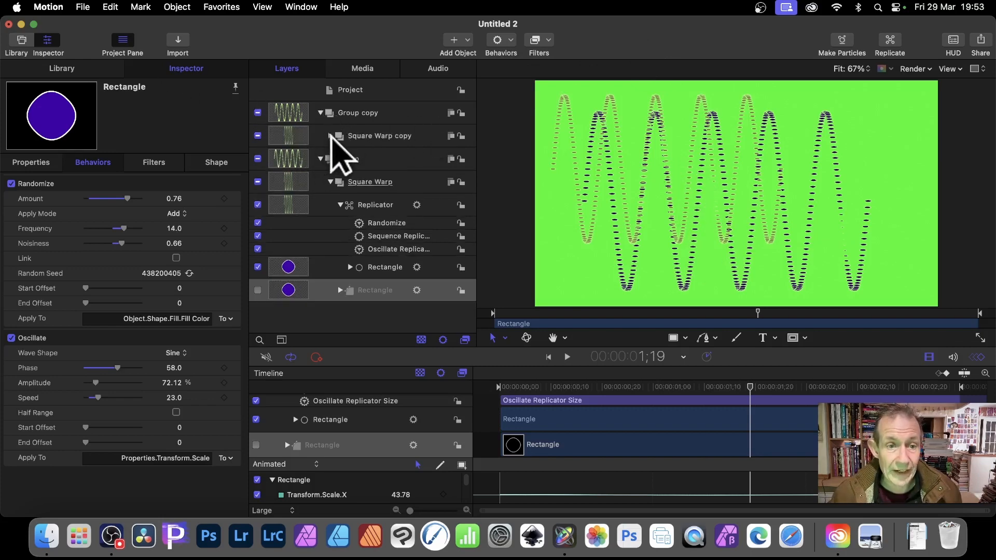
click(331, 136)
click(337, 159)
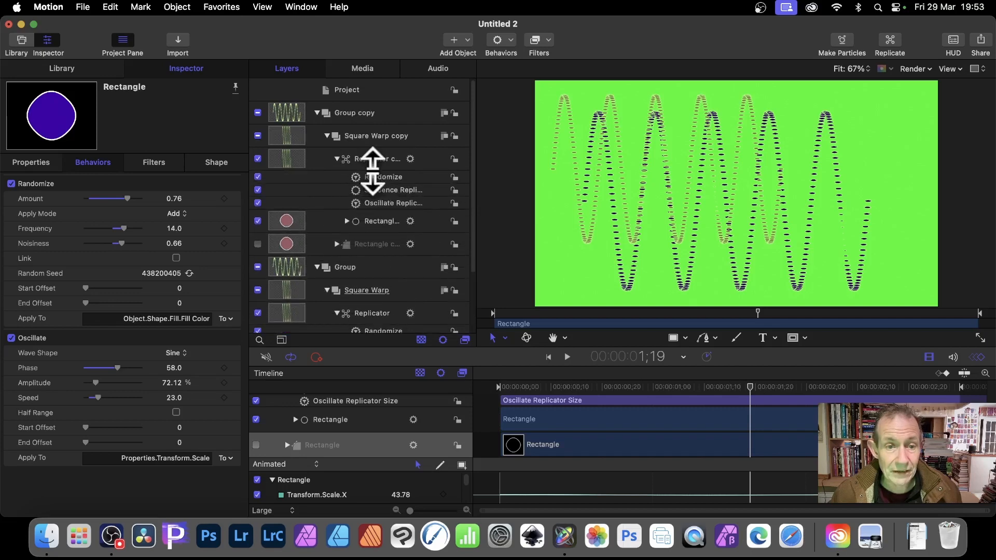
click(381, 165)
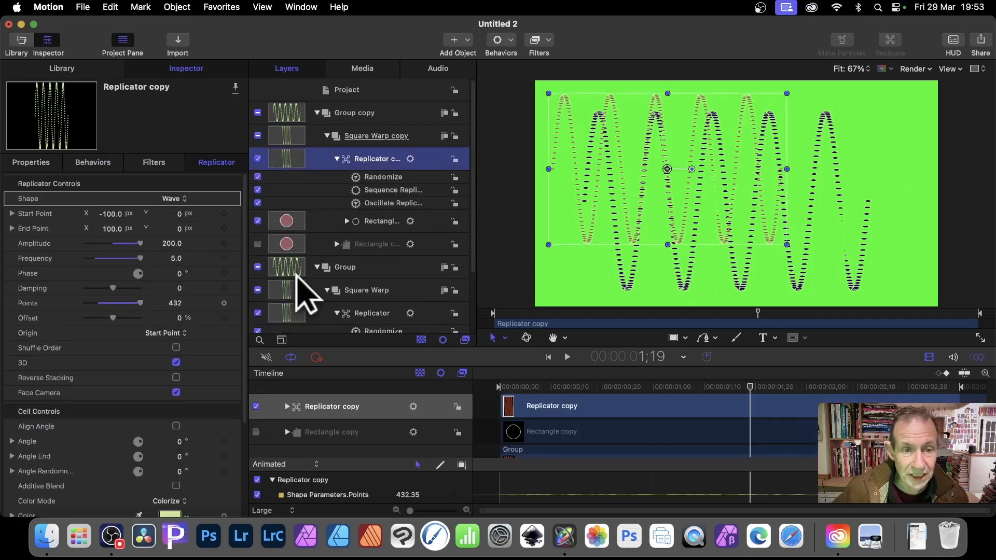
click(387, 177)
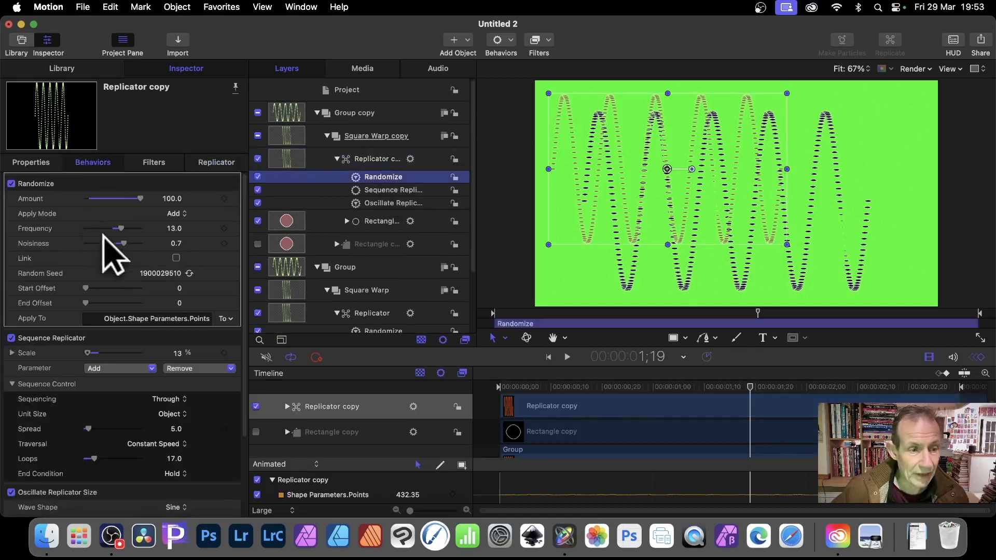
click(190, 273)
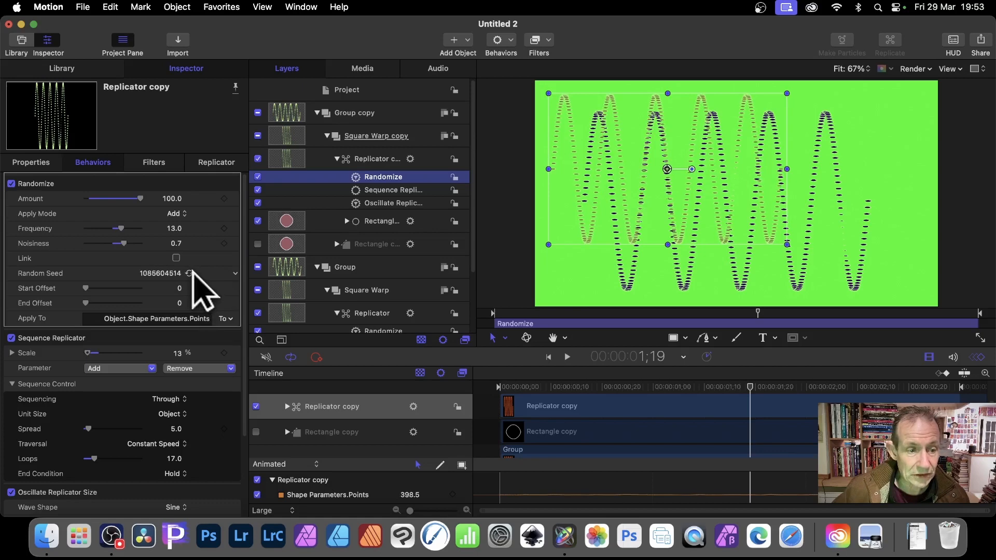
click(190, 273)
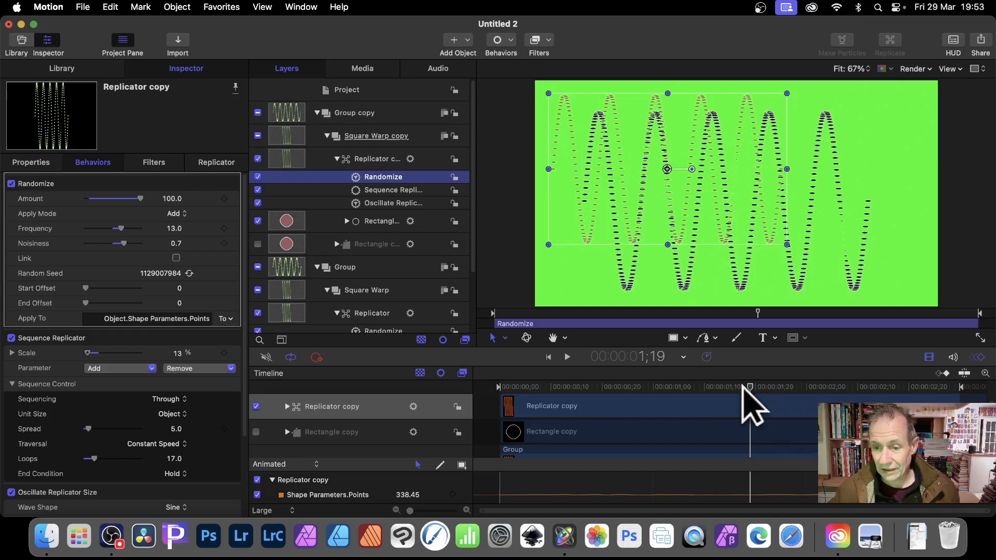
drag(751, 386, 815, 395)
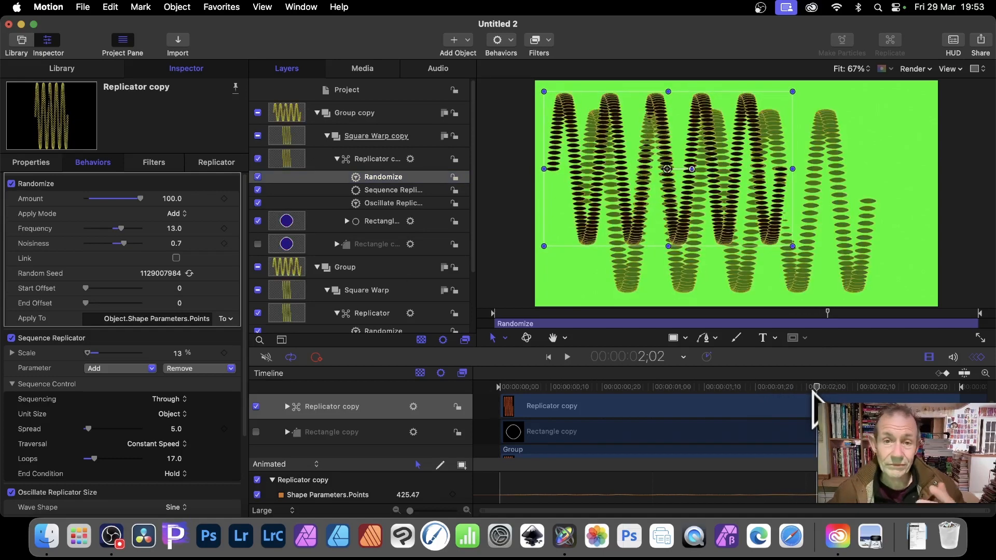